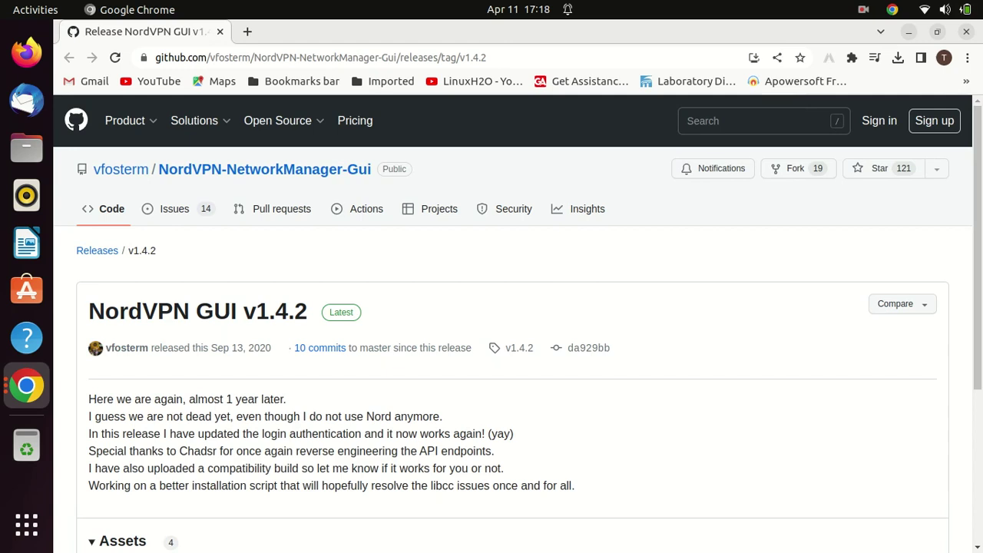
Download nord_vpn_v1-4-2_compatibility.tar.xz from the GitHub release Assets, then launch Files
scroll(981, 184, "down", 2)
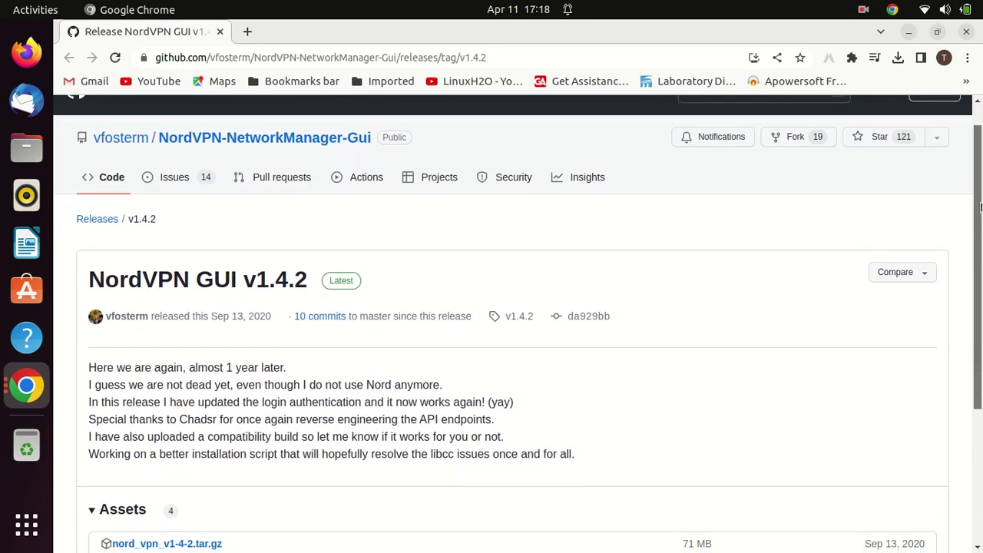
scroll(951, 388, "down", 3)
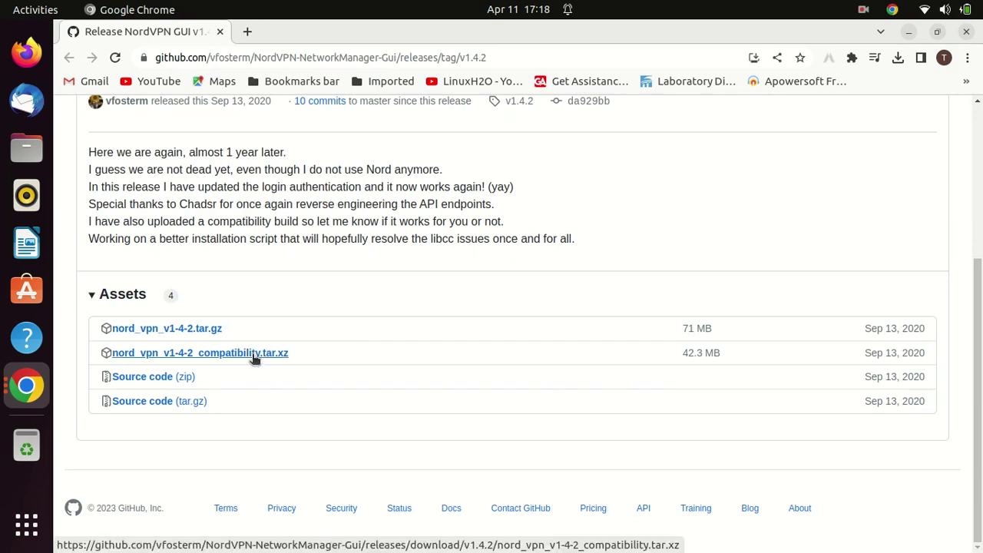
left_click(254, 354)
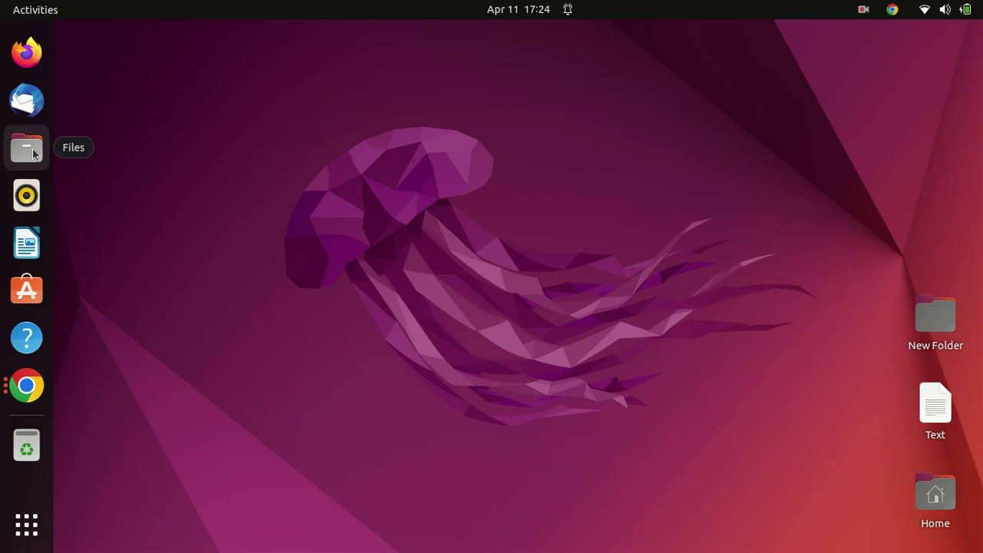
left_click(27, 149)
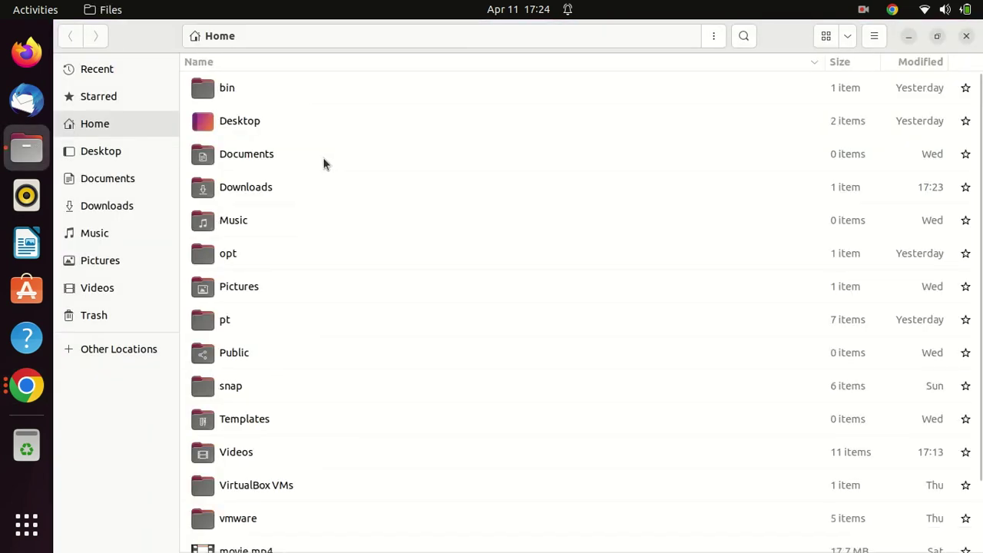
Use Copy to… to place the downloaded tar.xz from Downloads into Home
left_click(120, 212)
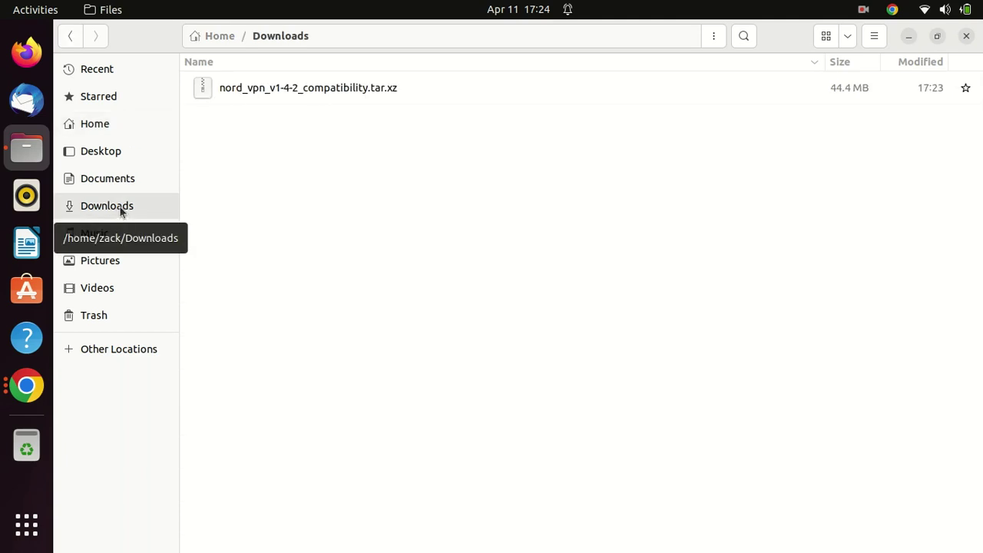
right_click(282, 89)
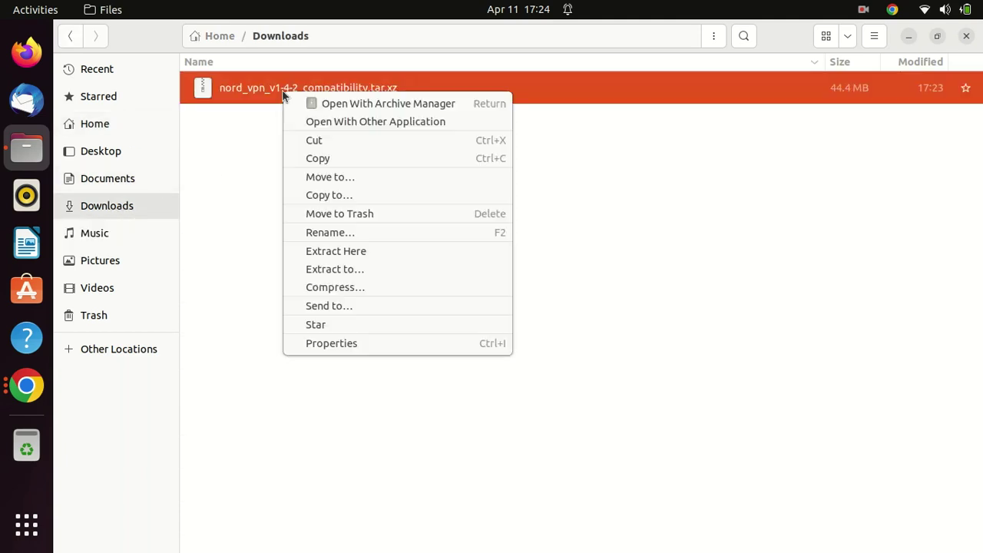
left_click(330, 195)
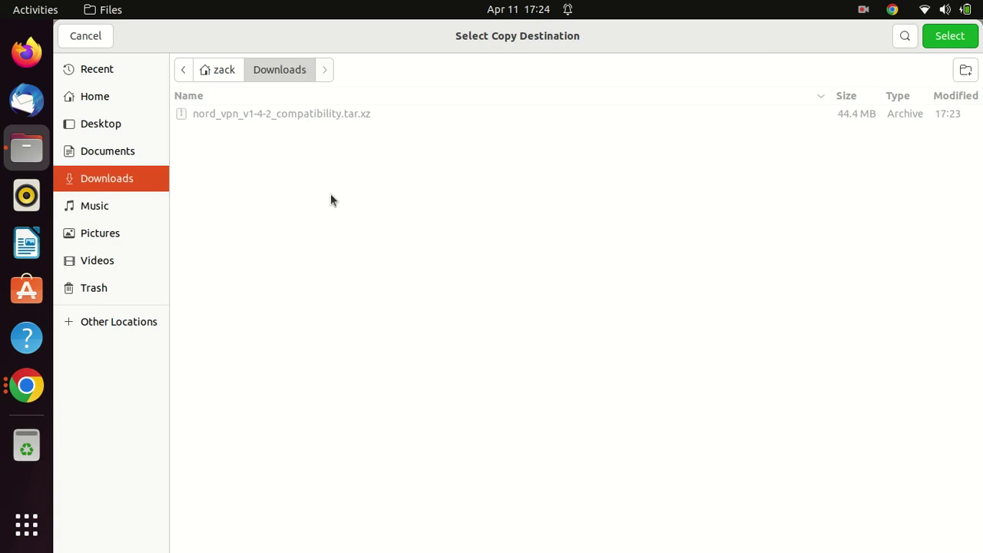
left_click(96, 97)
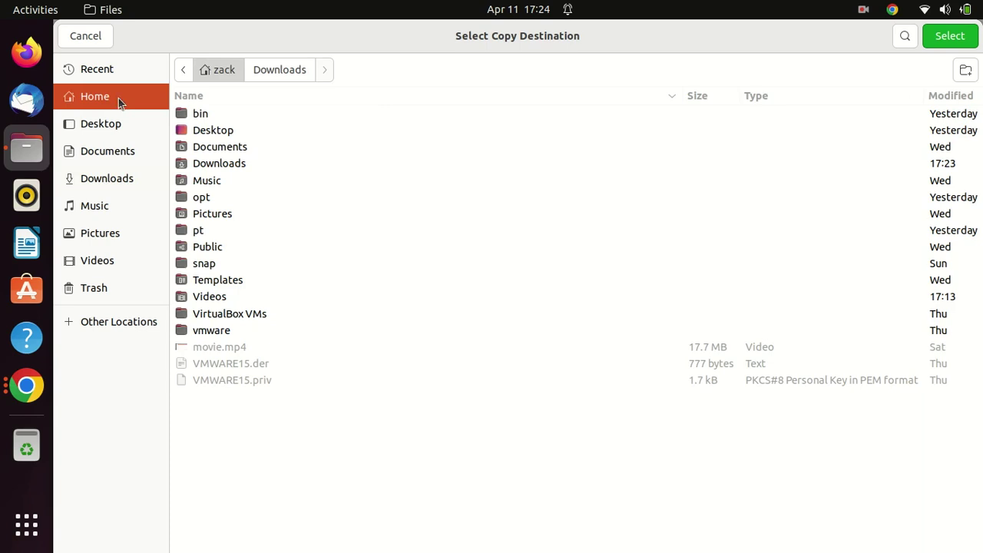
left_click(946, 39)
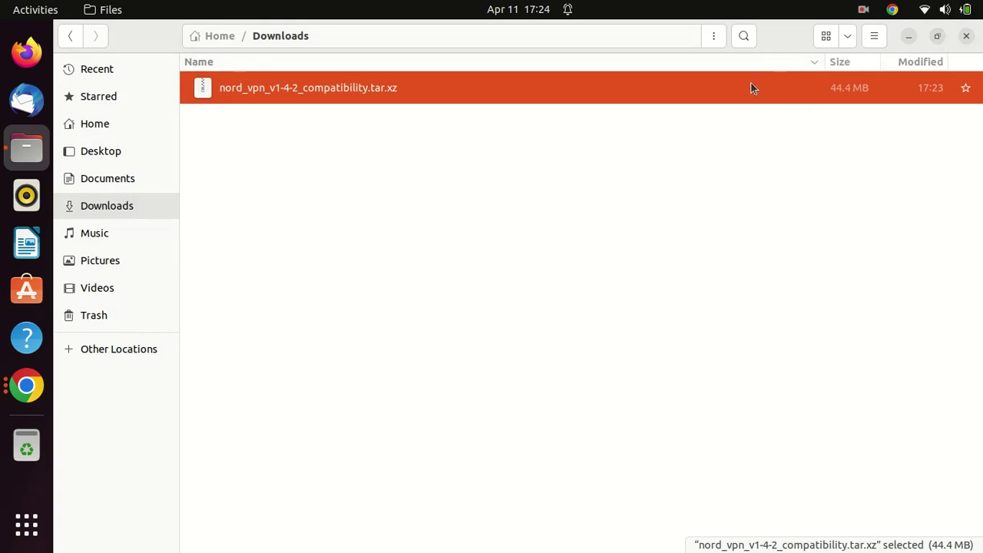
In Home, extract nord_vpn_v1-4-2_compatibility.tar.xz with Extract Here
left_click(95, 124)
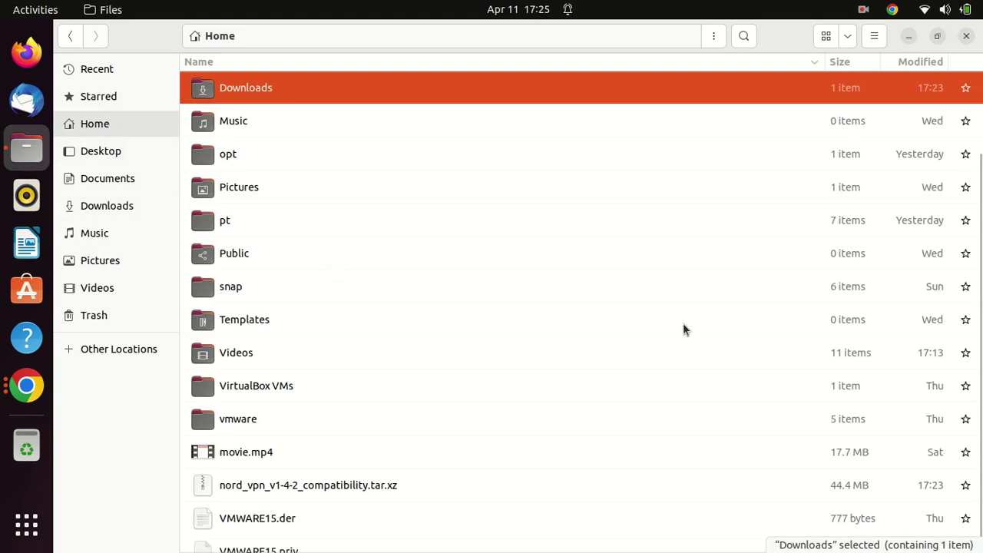
scroll(807, 269, "down", 1)
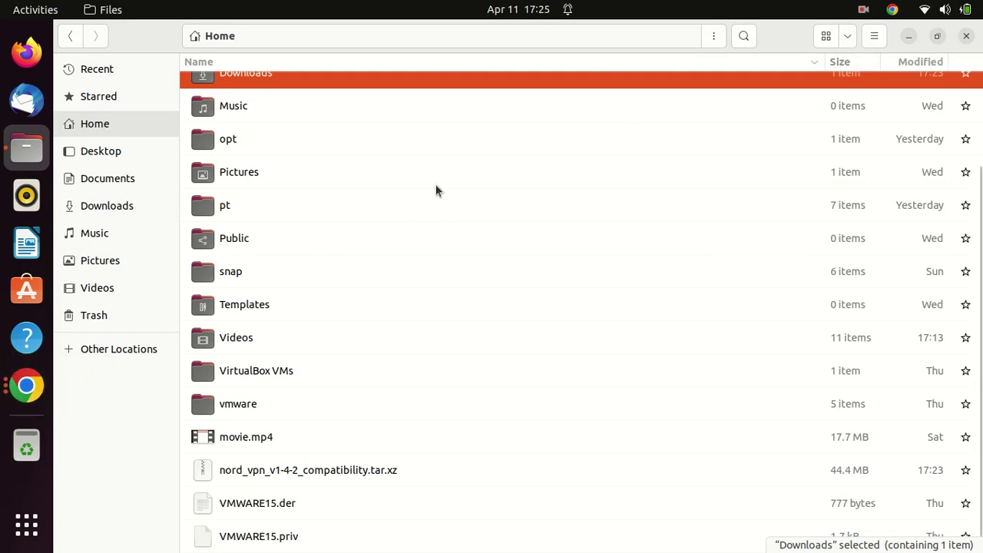
right_click(342, 475)
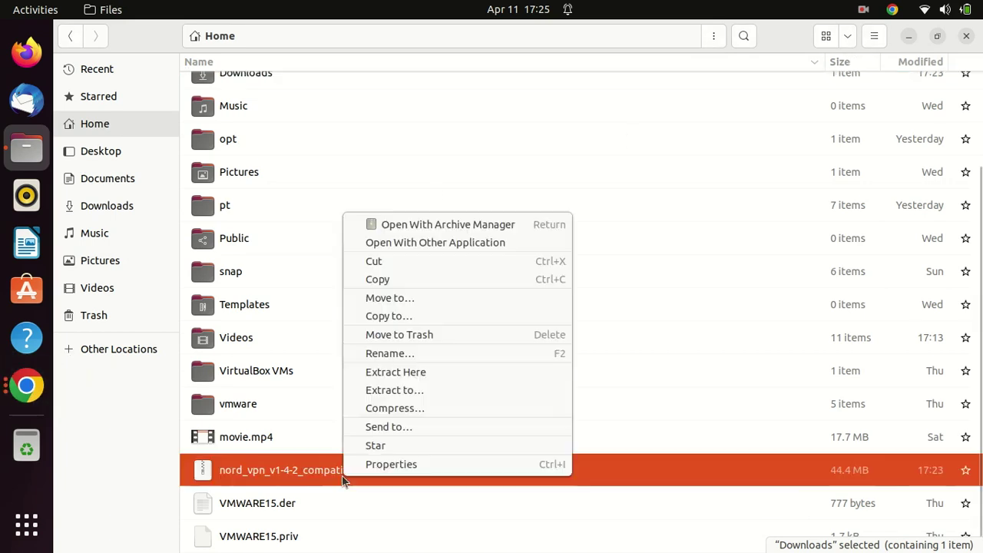
left_click(404, 374)
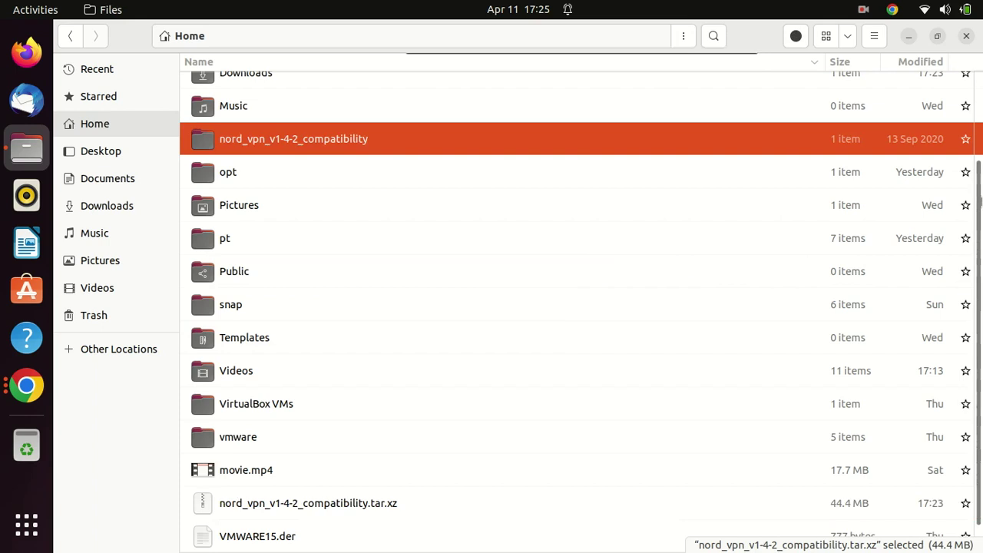
scroll(582, 311, "up", 2)
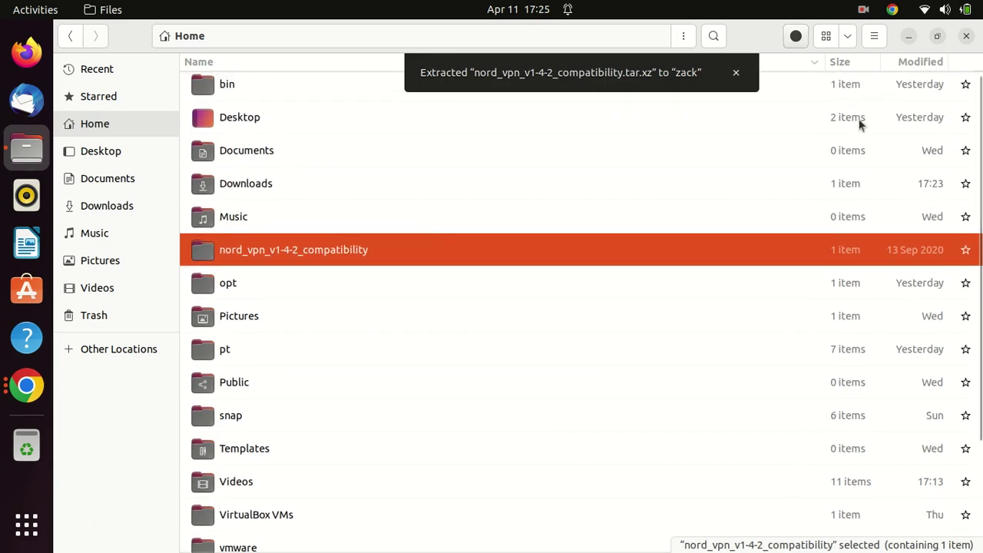
Open the extracted nord_vpn_v1-4-2_compatibility folder and start a terminal in it
double_click(410, 250)
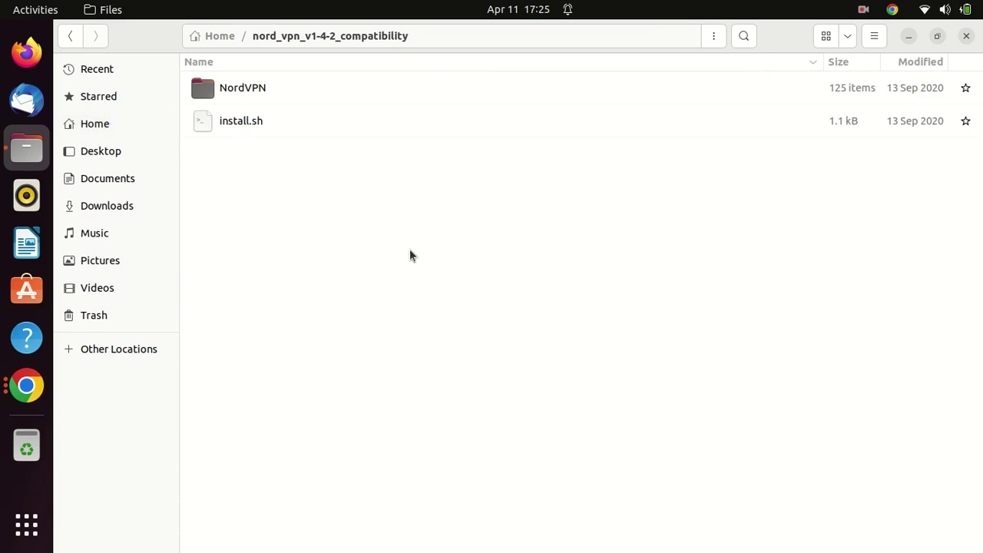
right_click(227, 191)
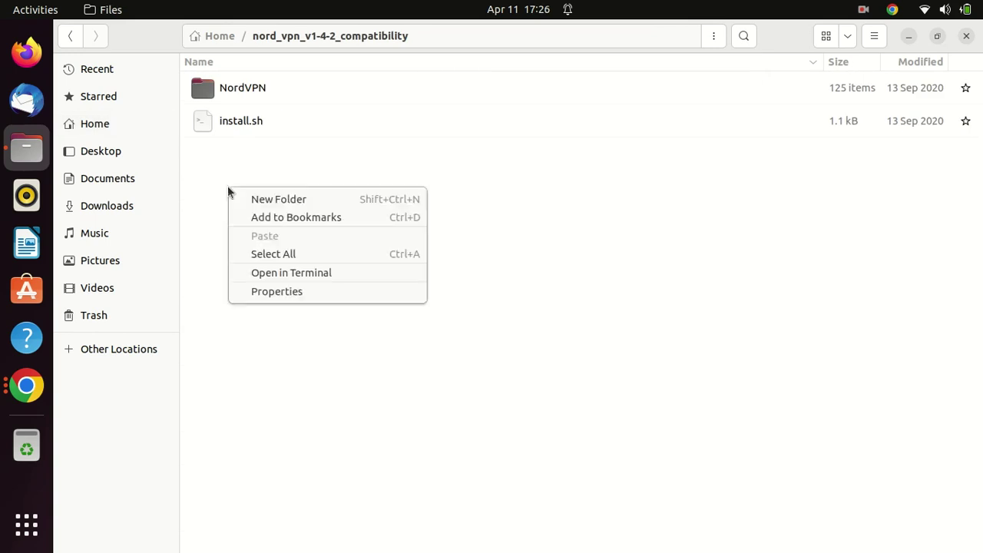
left_click(286, 272)
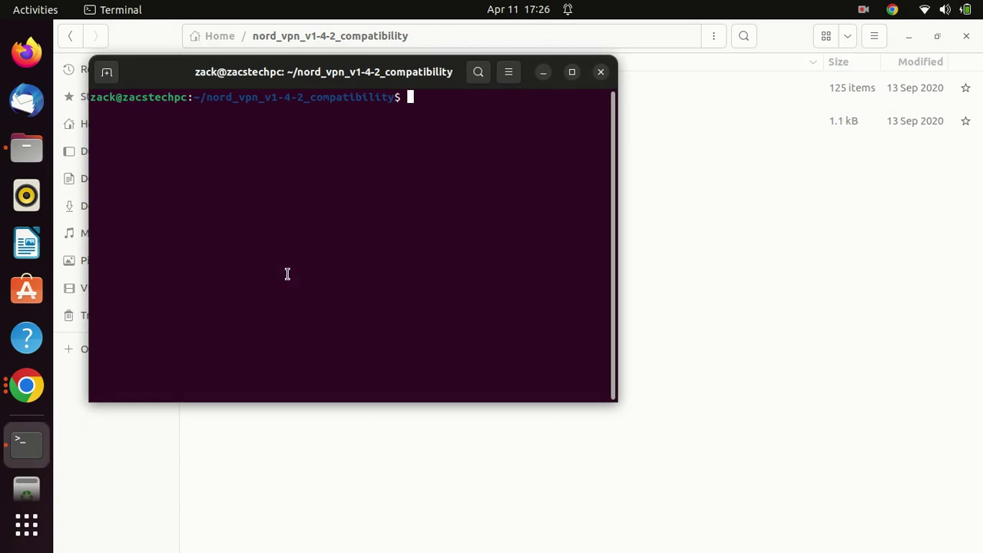
left_click_drag(323, 70, 407, 121)
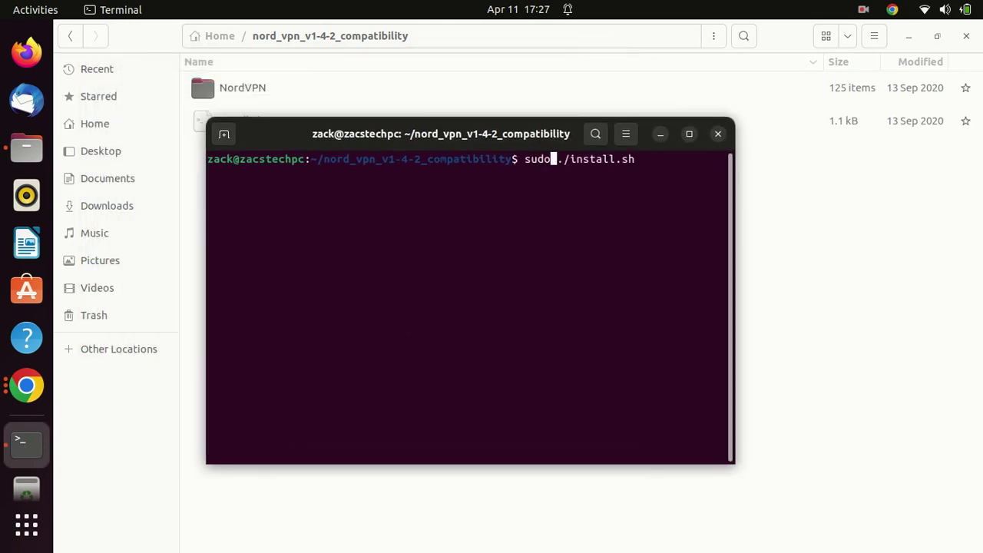
Run sudo ./install.sh and enter the account password to install
key("Right")
key("Right")
key("Right")
key("Right")
key("Right")
key("Return")
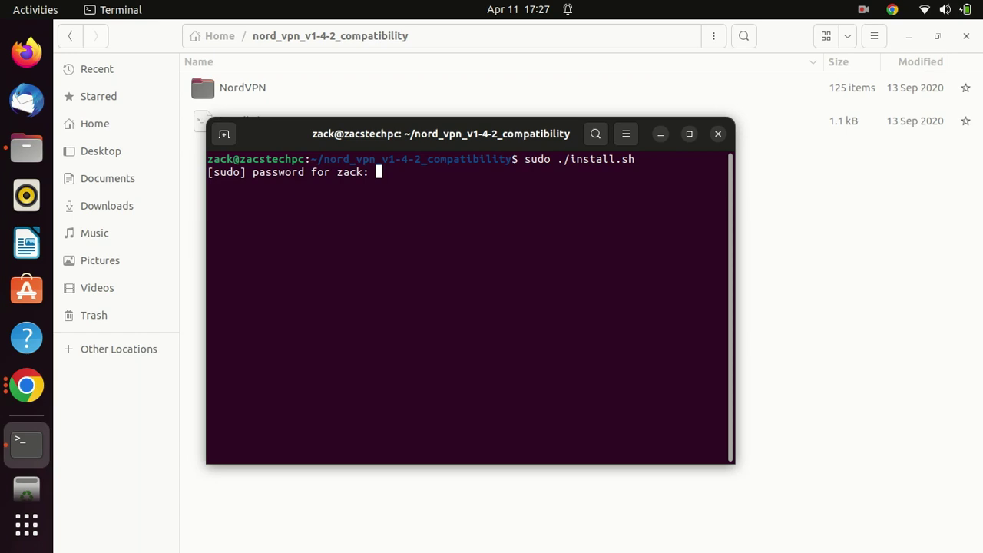
key("Return")
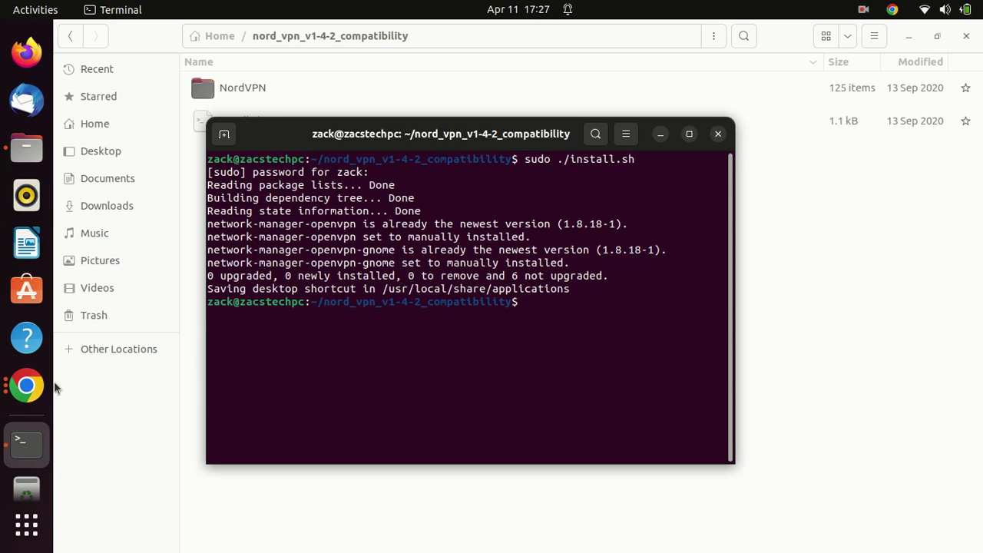
Minimize Terminal and Files, launch Nord VPN via an application search for 'nor'
left_click(660, 135)
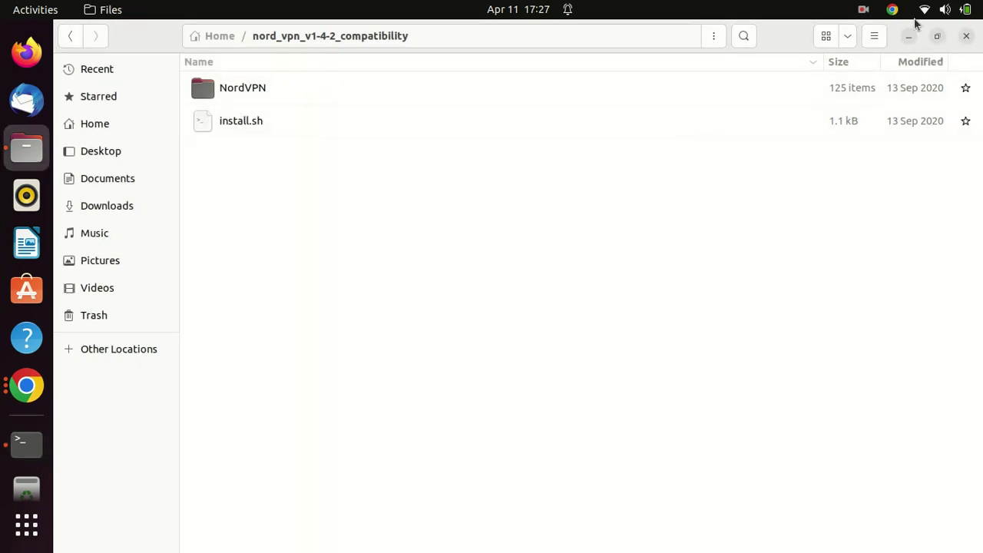
left_click(908, 36)
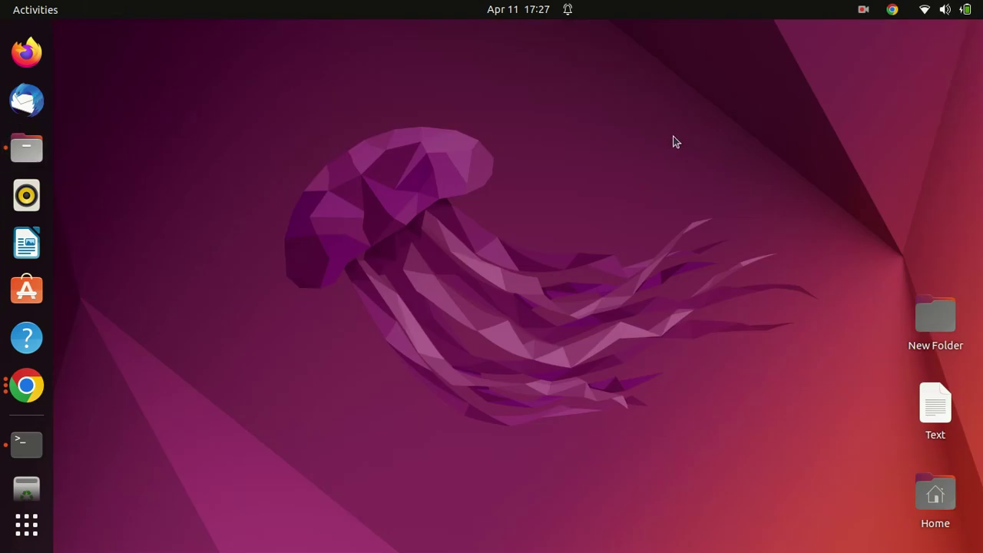
left_click(26, 525)
left_click(458, 52)
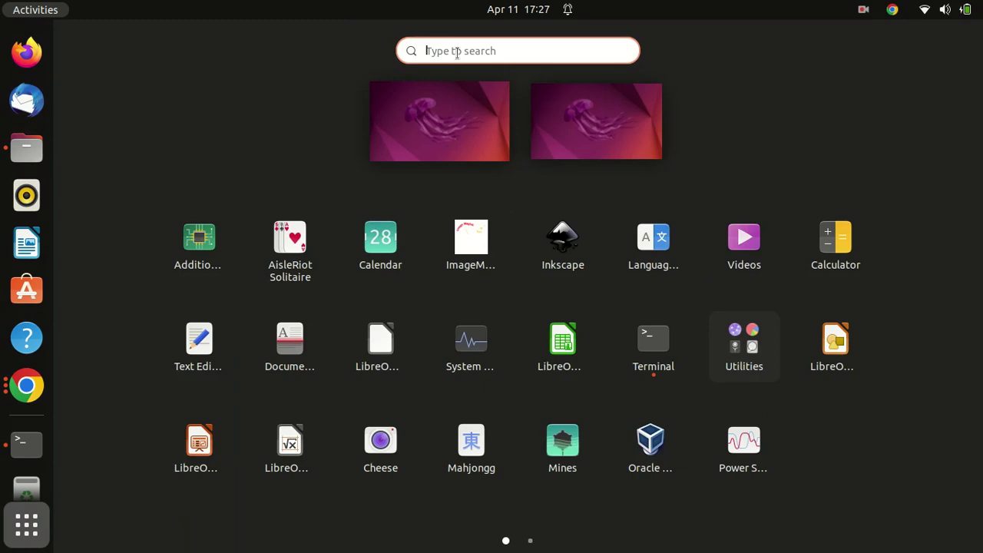
type("nor")
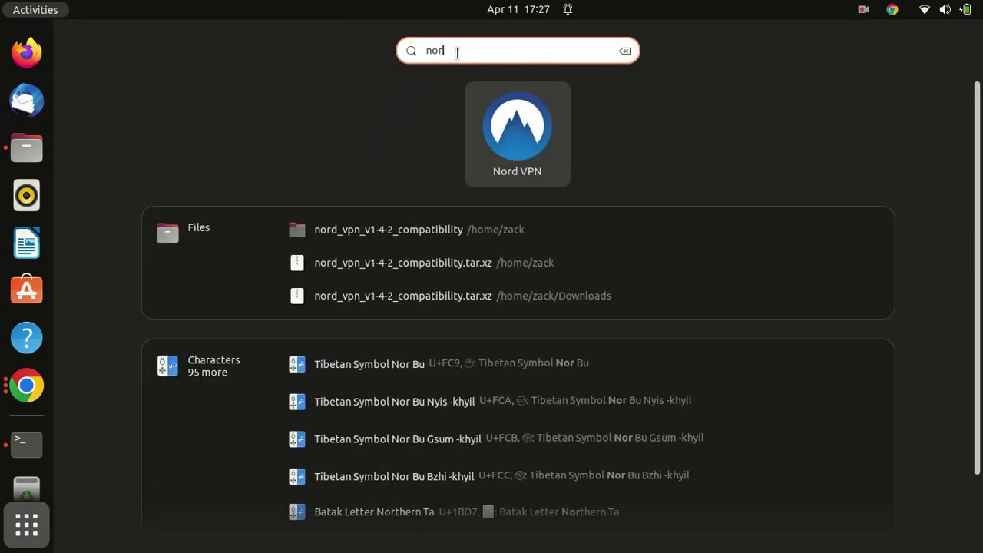
left_click(504, 118)
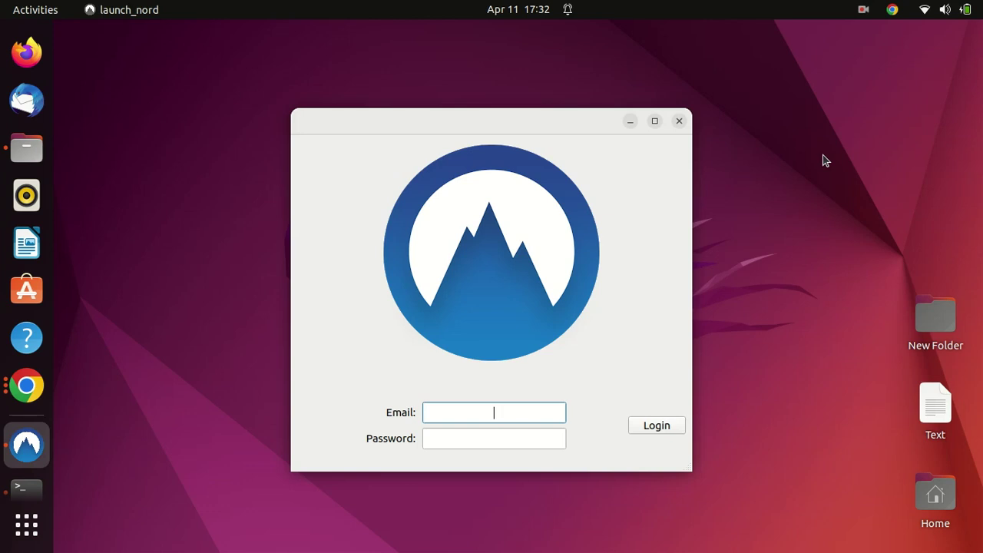
left_click_drag(556, 131, 548, 77)
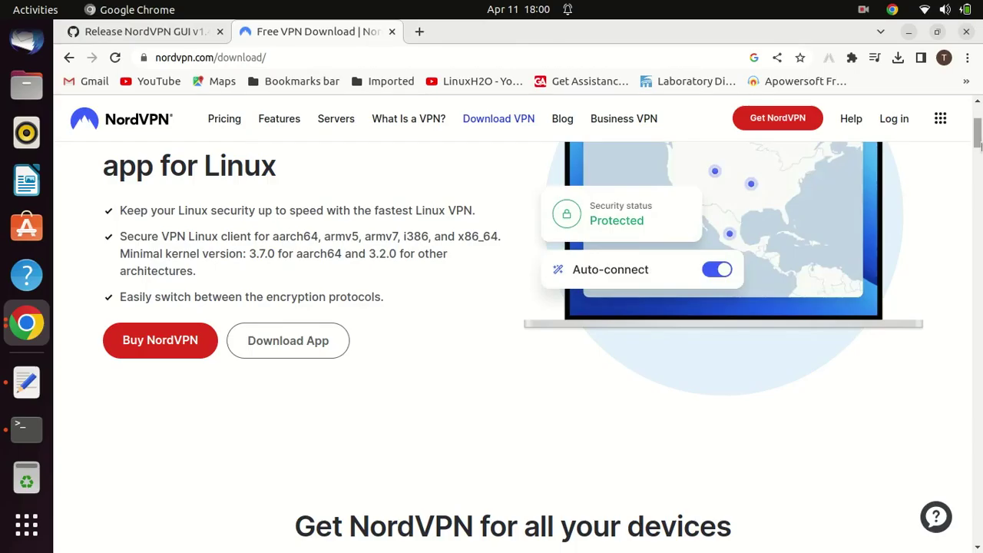
Scroll nordvpn.com/download to its heading and bring Files up on Home
scroll(934, 171, "up", 2)
scroll(873, 190, "down", 1)
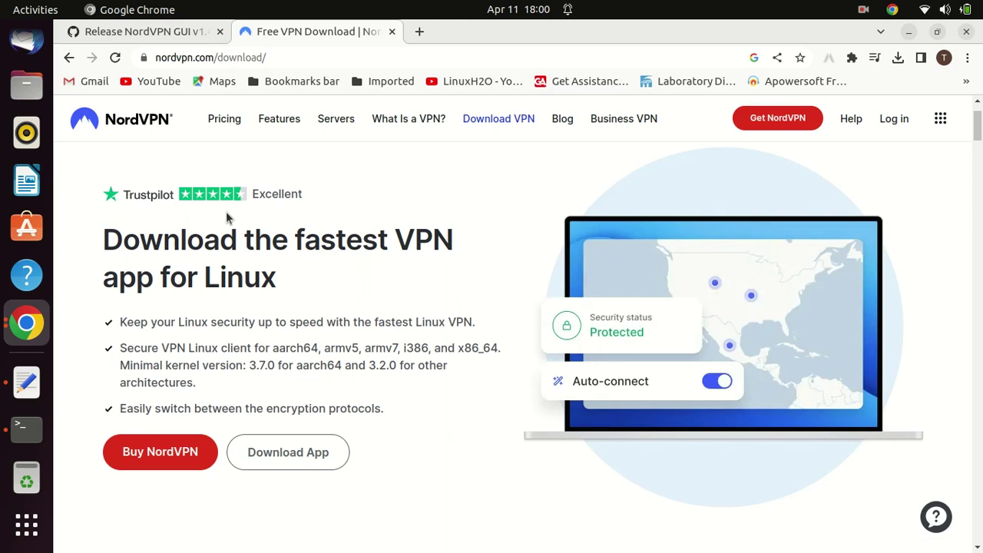
left_click(31, 91)
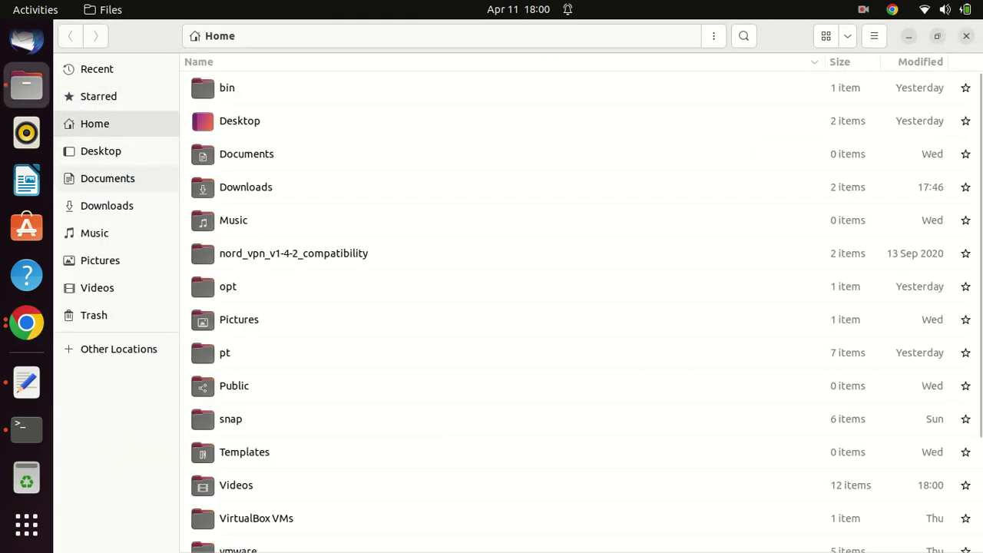
Open a maximized terminal in Downloads and list its files with ls
left_click(107, 206)
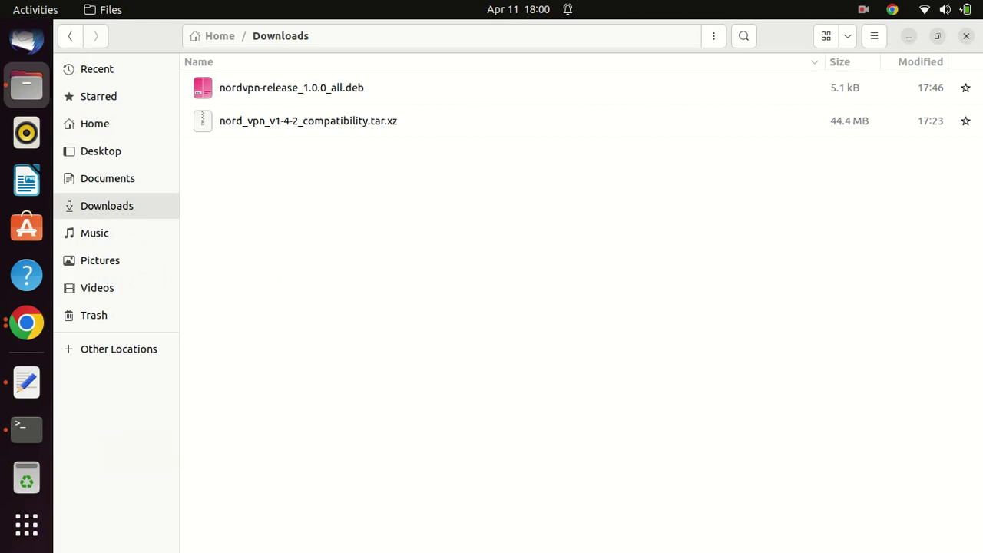
right_click(261, 166)
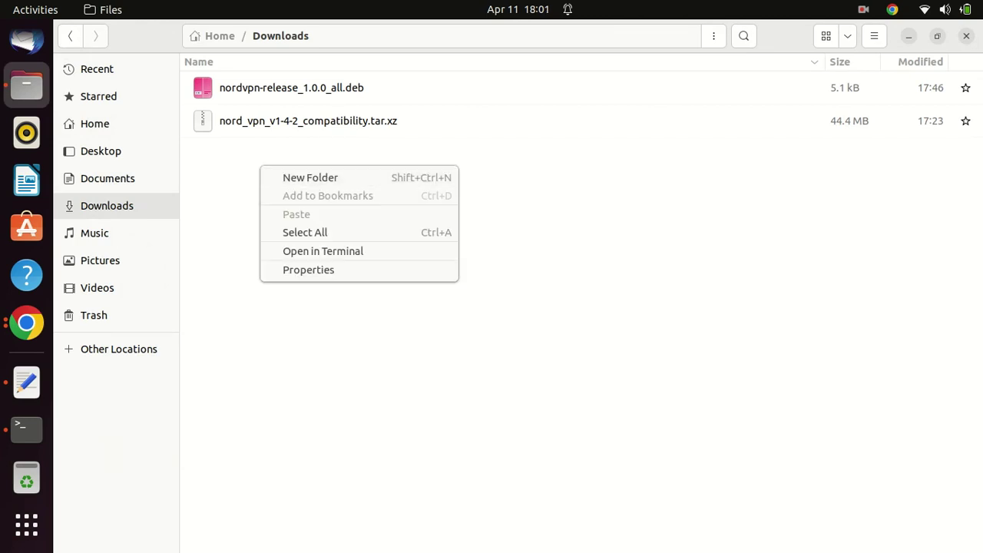
left_click(338, 250)
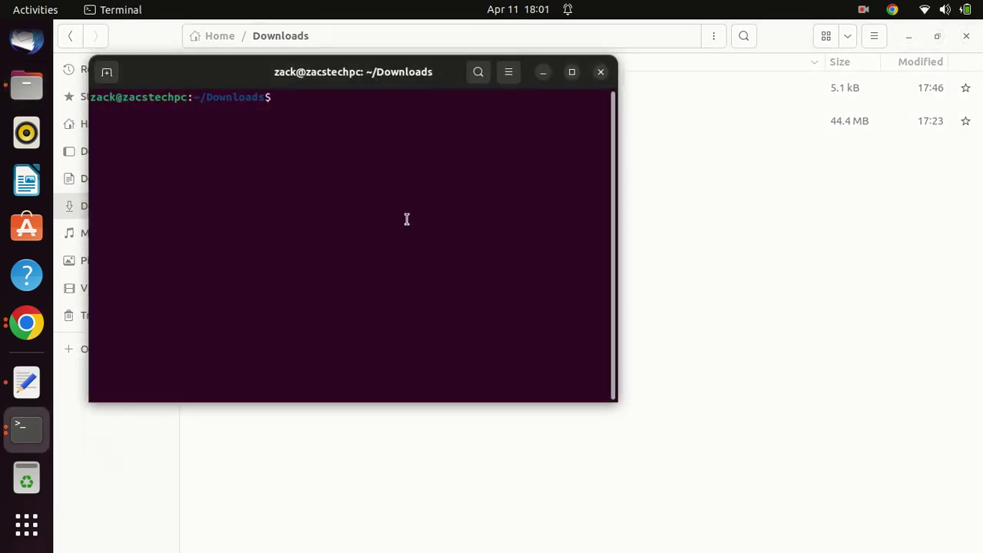
type("ls")
key("Return")
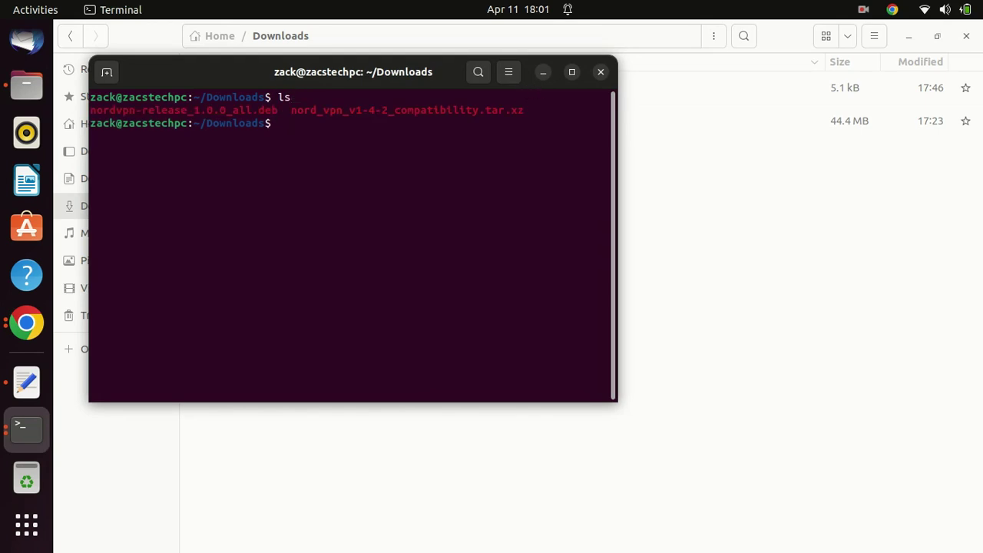
left_click(572, 72)
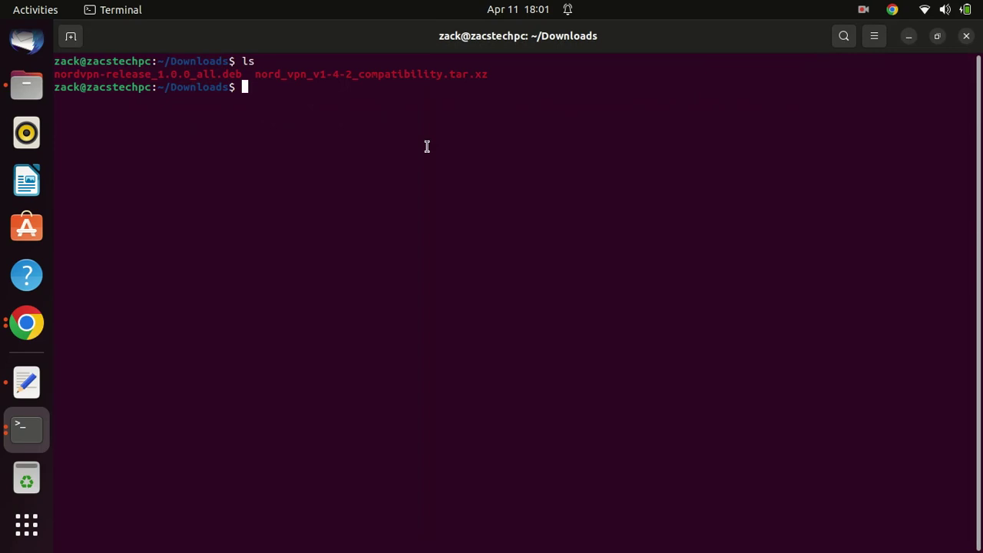
Run sudo dpkg -i nordvpn-release_1.0.0_all.deb and enter the sudo password
type("sudo dpkg")
type("-i")
left_click_drag(241, 72, 57, 74)
right_click(57, 74)
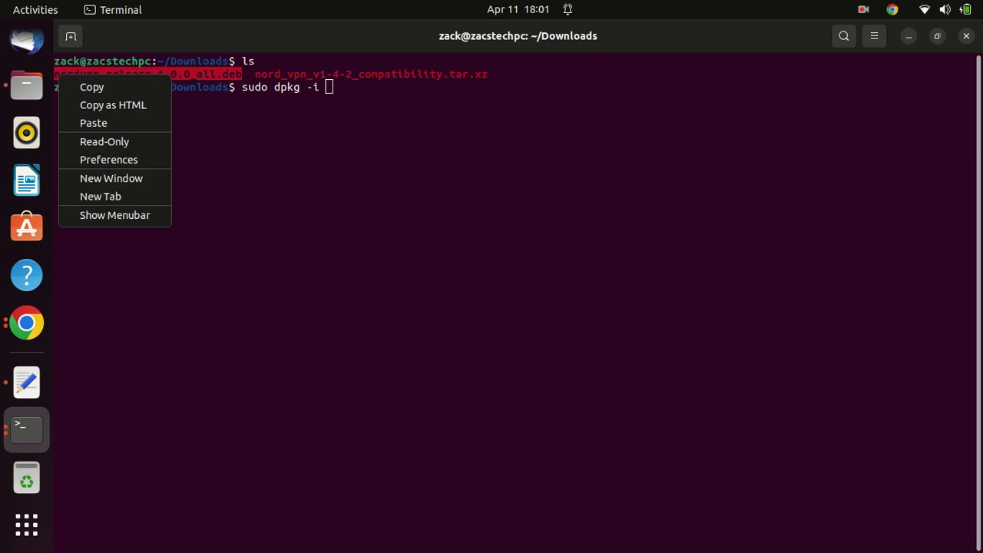
left_click(94, 86)
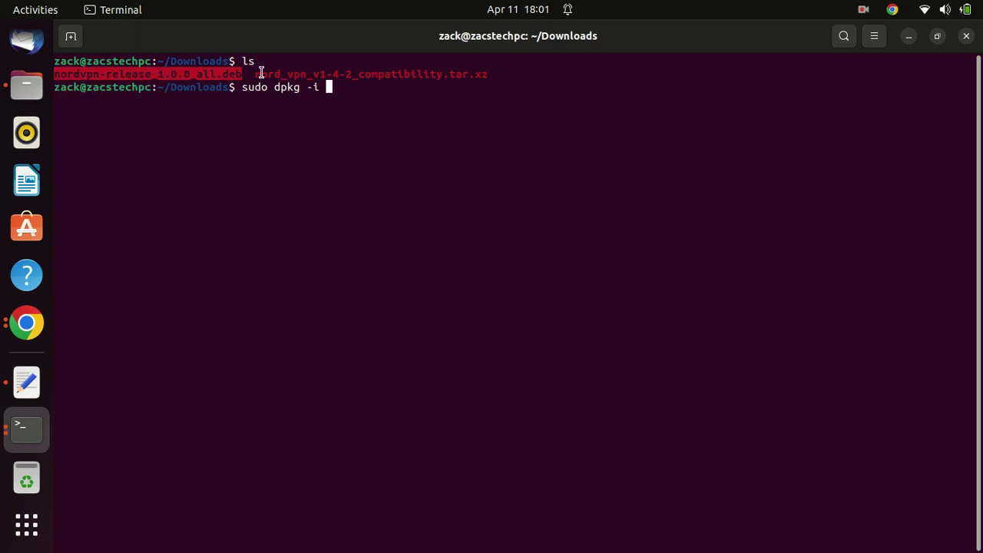
right_click(344, 90)
left_click(389, 142)
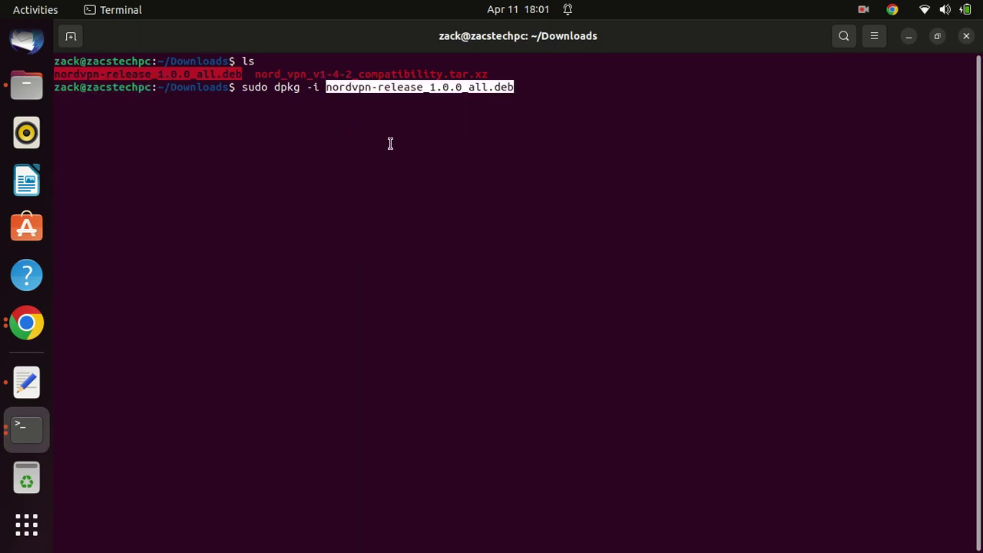
key("End")
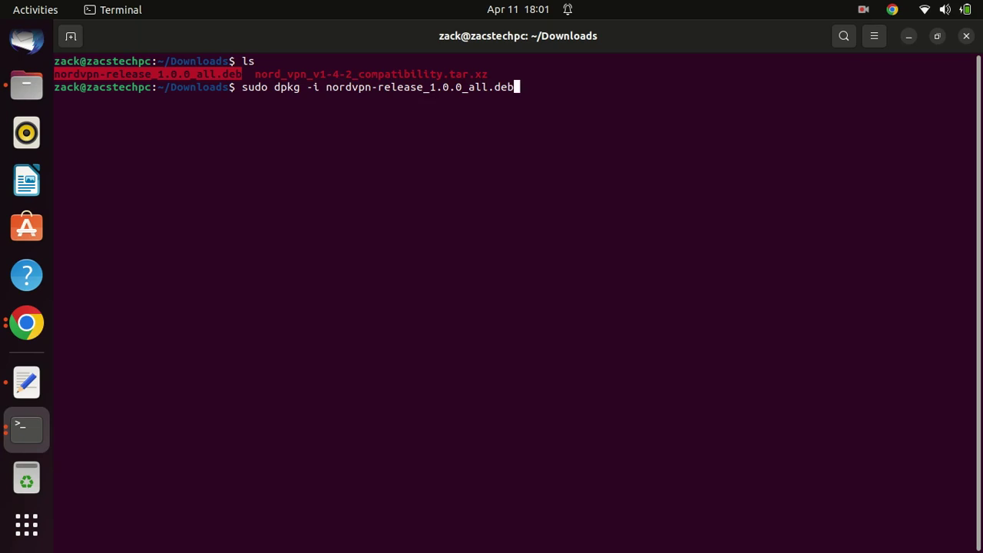
key("Return")
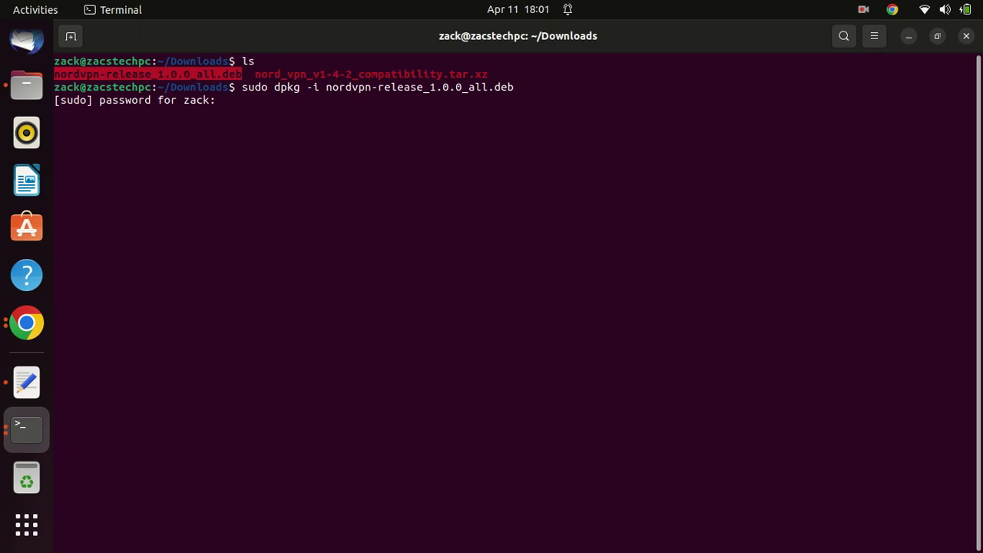
key("Return")
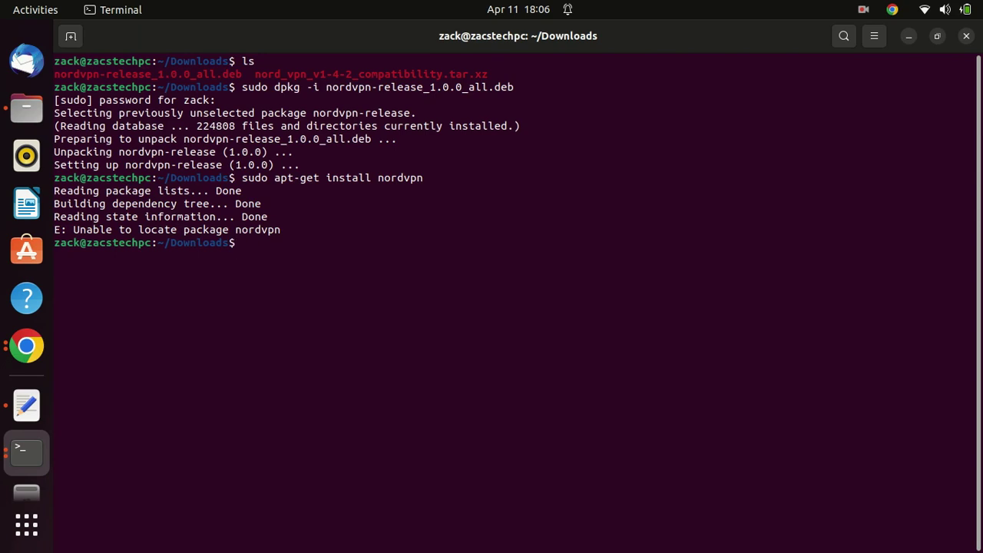
Clear the screen and run sudo apt update to fetch the NordVPN package lists
type("clear")
key("Return")
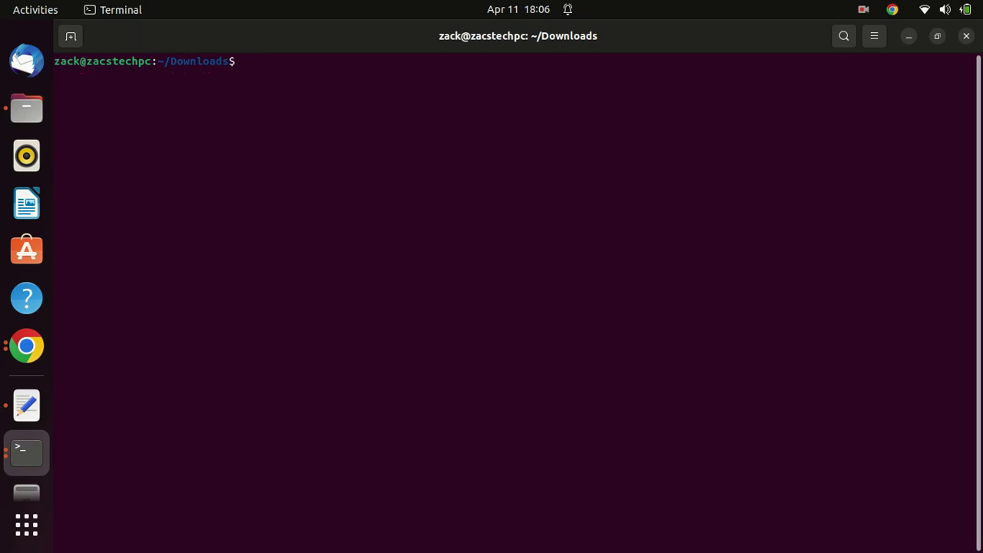
type("suod")
key("BackSpace")
key("BackSpace")
type("do apt update")
key("Return")
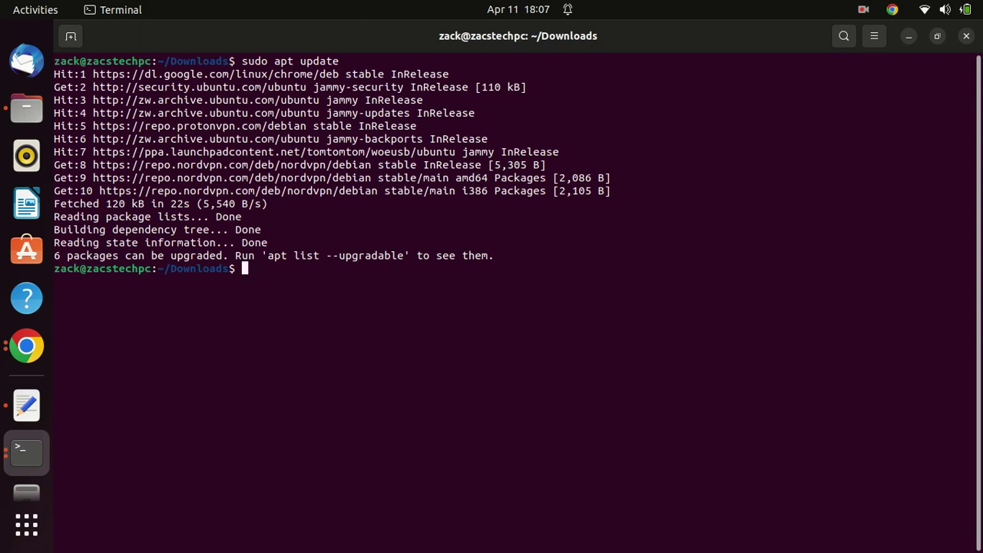
Run sudo apt upgrade and confirm with y
type("sudo apt up")
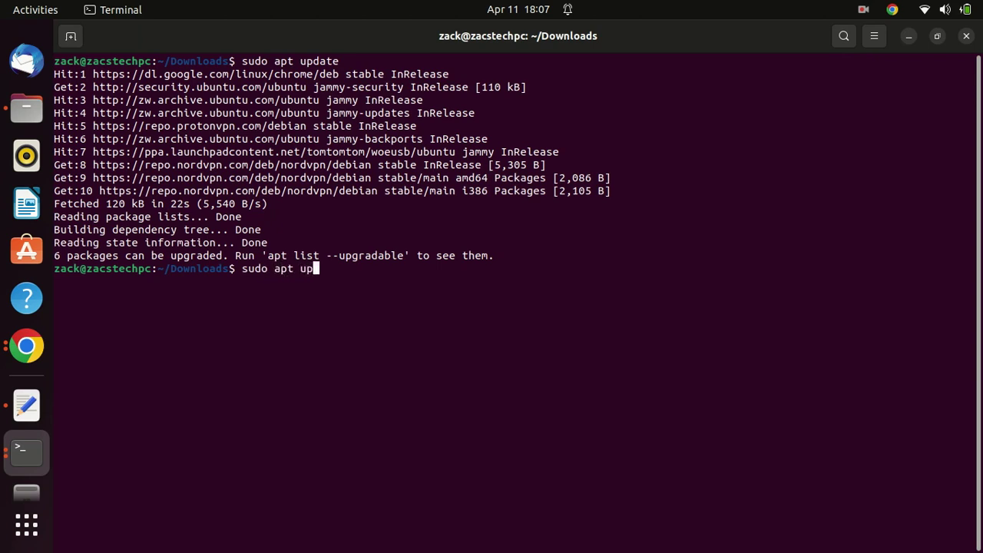
type("grade")
key("Return")
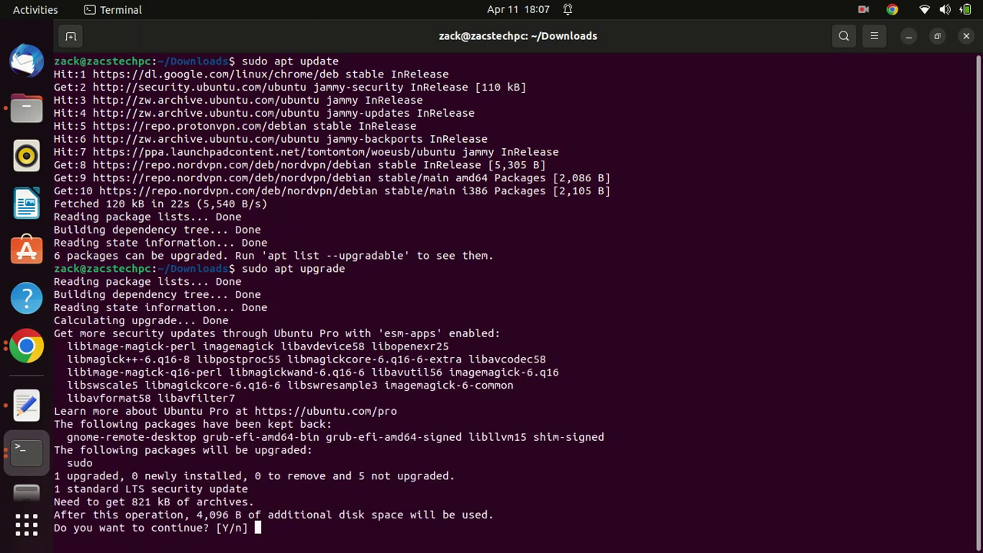
type("y")
key("Return")
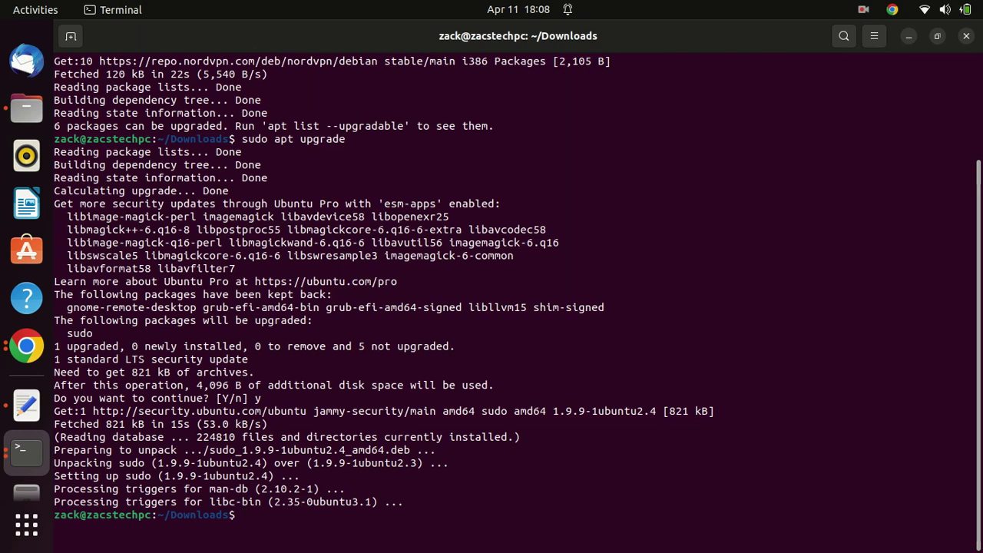
Clear the screen and recall sudo apt-get install nordvpn from history
type("clear")
key("Return")
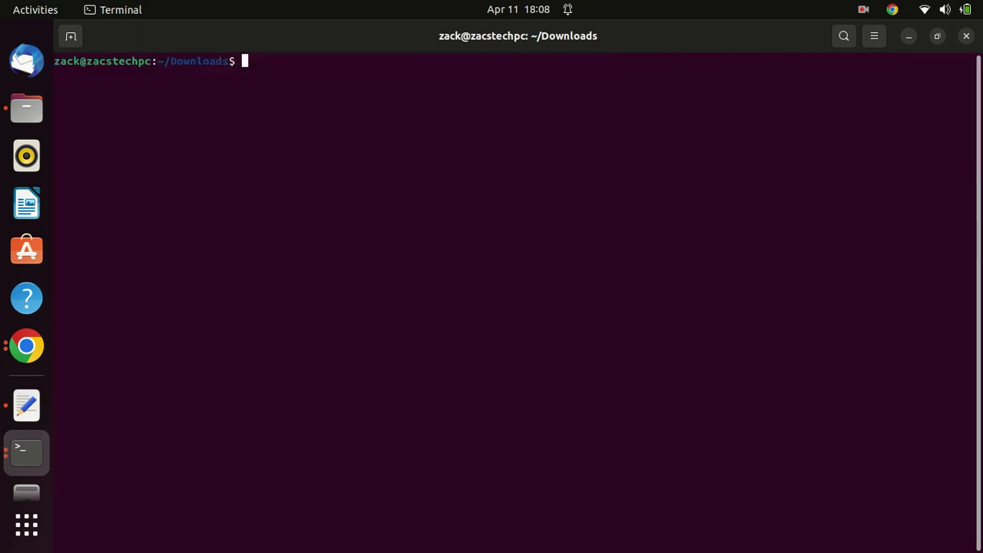
key("Up")
key("Up")
key("Up")
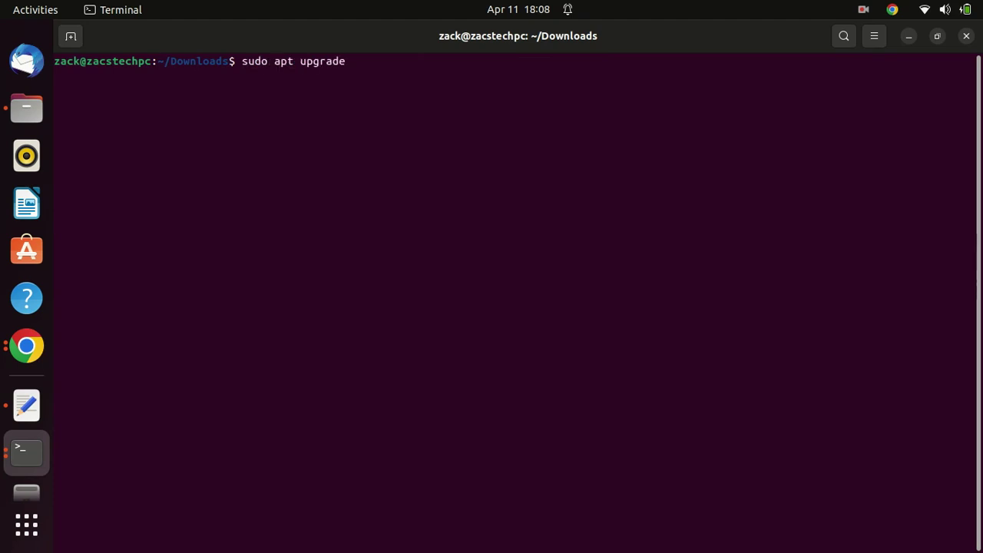
key("Up")
key("Up")
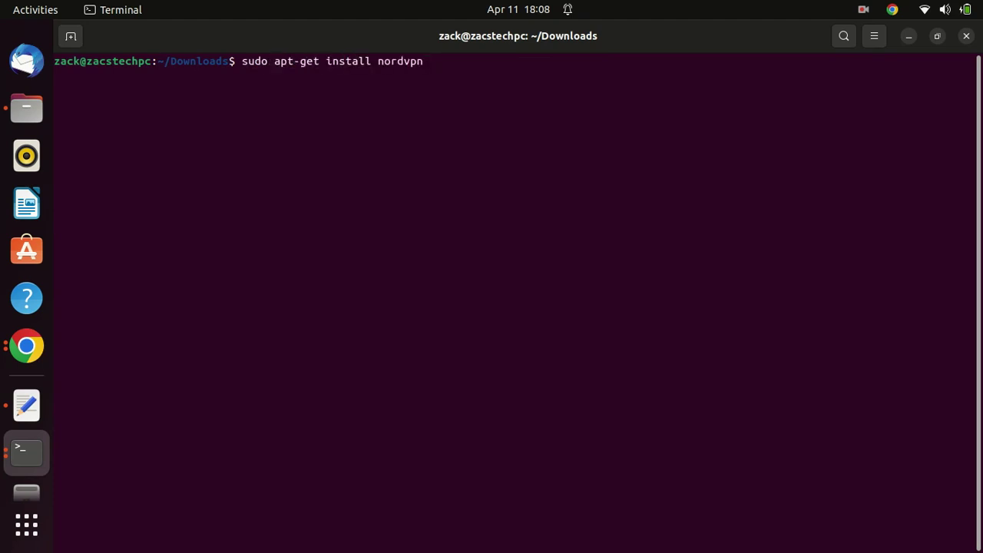
Run sudo apt-get install nordvpn to install NordVPN 3.16.1, then clear the screen
key("Return")
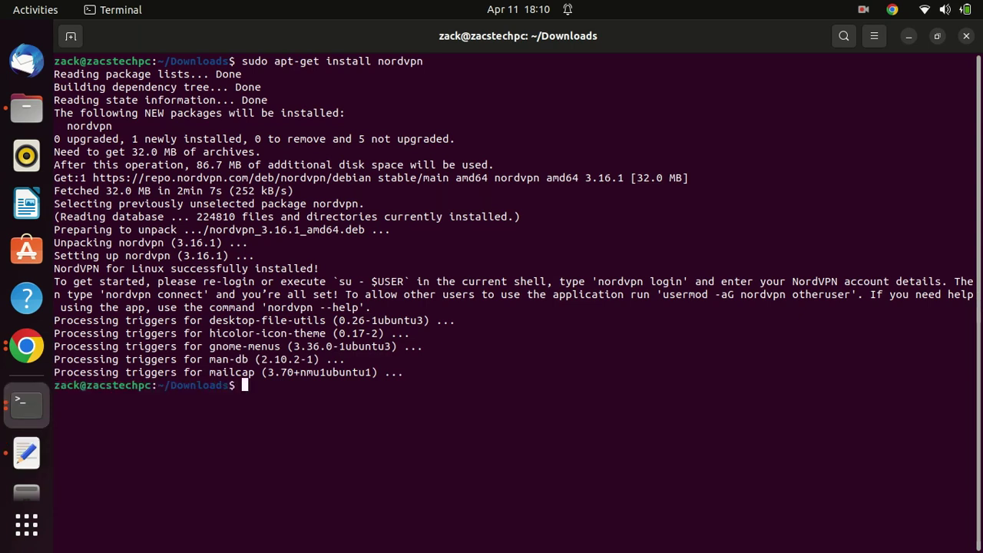
type("clea")
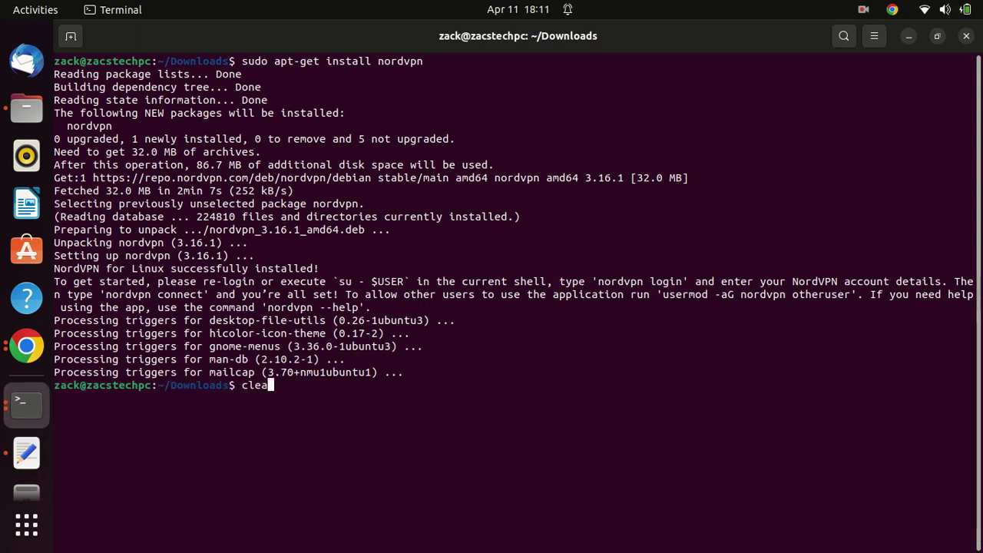
type("r")
key("Return")
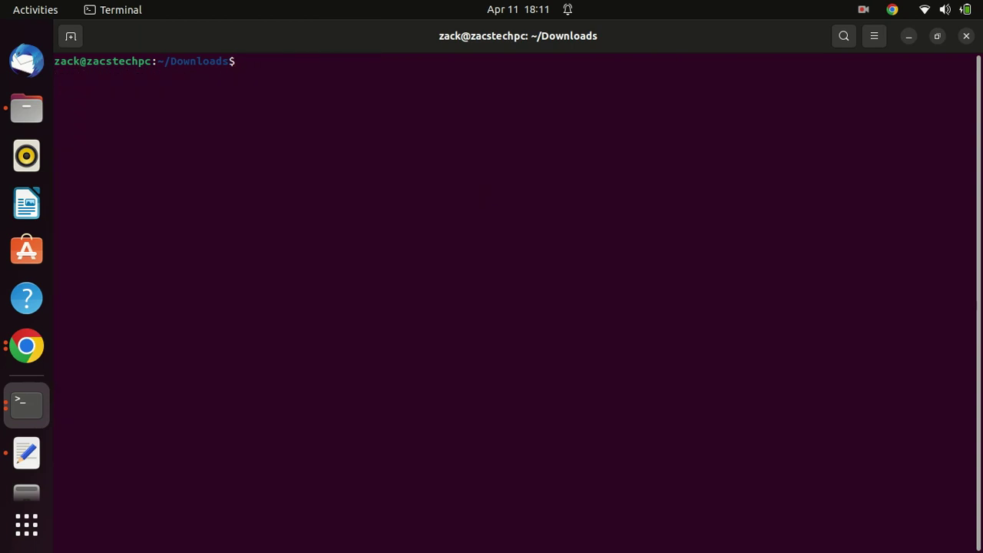
From a cleared home prompt, rerun 'nordvpn login' and select the usermod command in its permission error
type("cd")
key("Return")
type("clear")
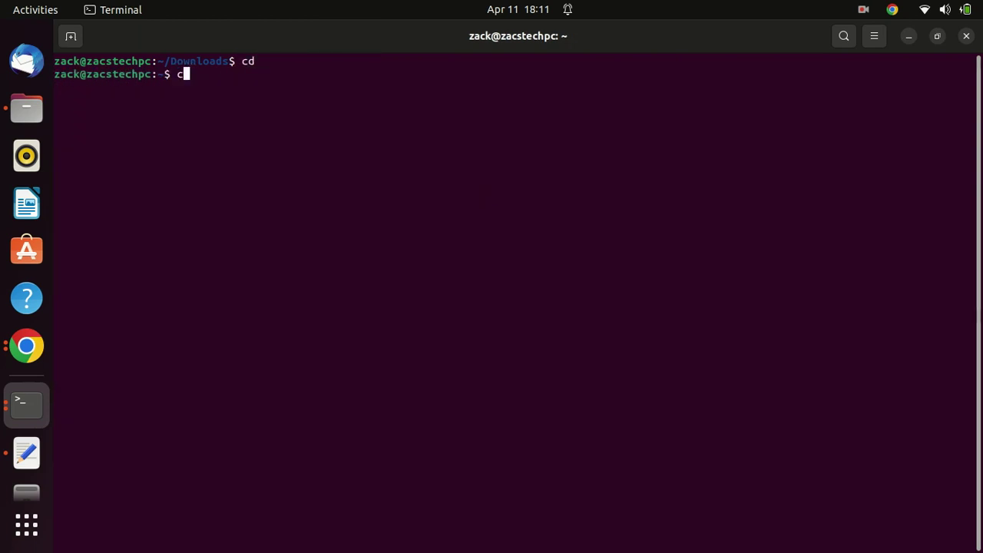
key("Return")
key("ctrl+shift+v")
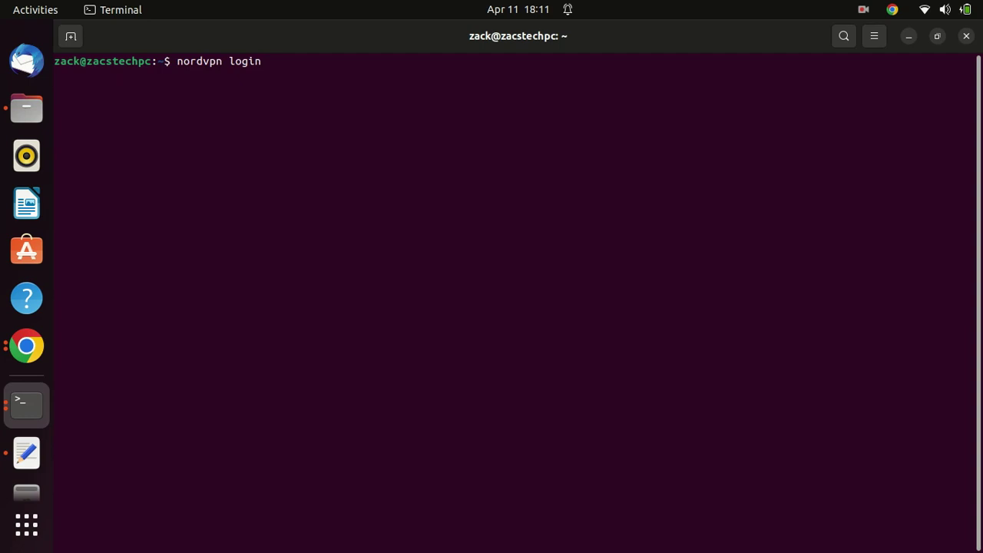
key("Return")
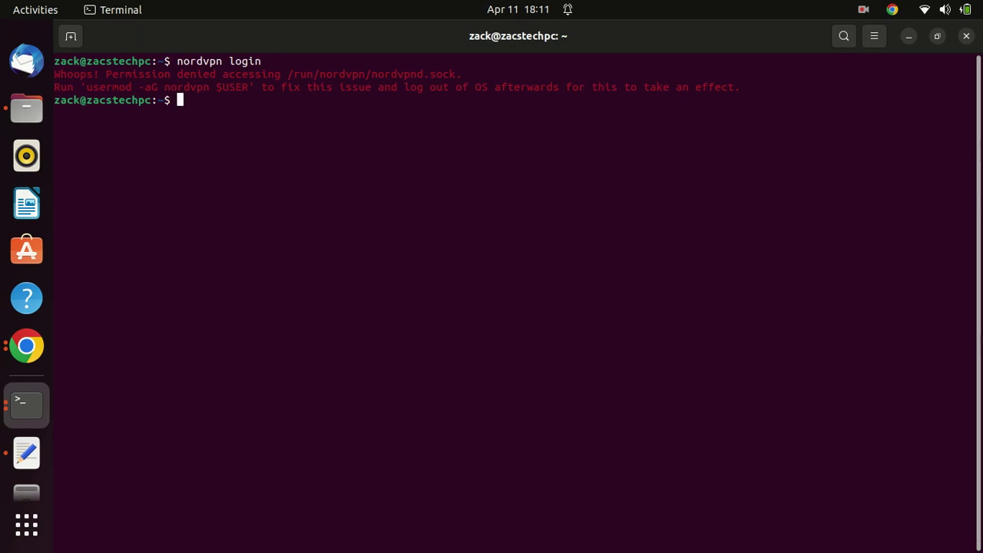
left_click_drag(86, 87, 246, 84)
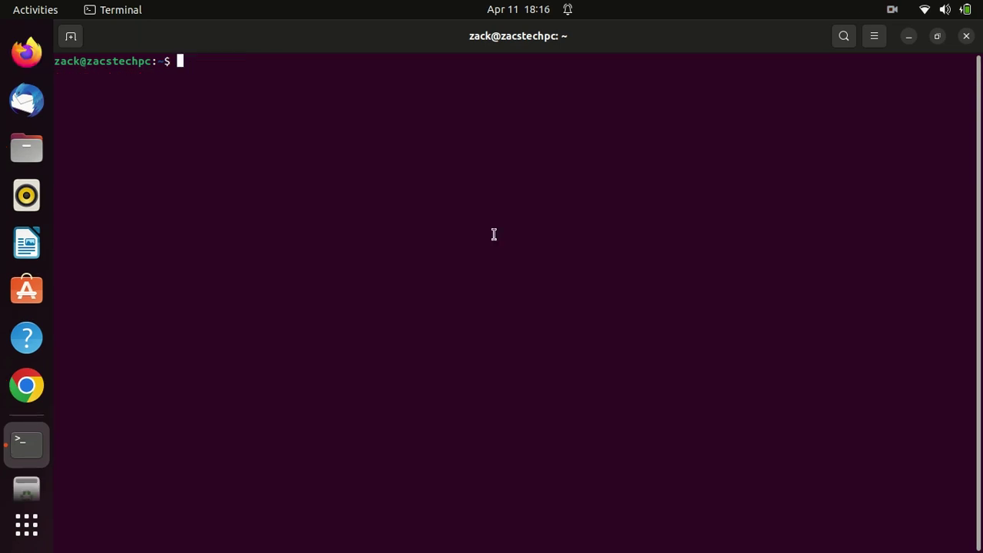
Recall the usermod -aG nordvpn command and replace USER with the account's username
key("Up")
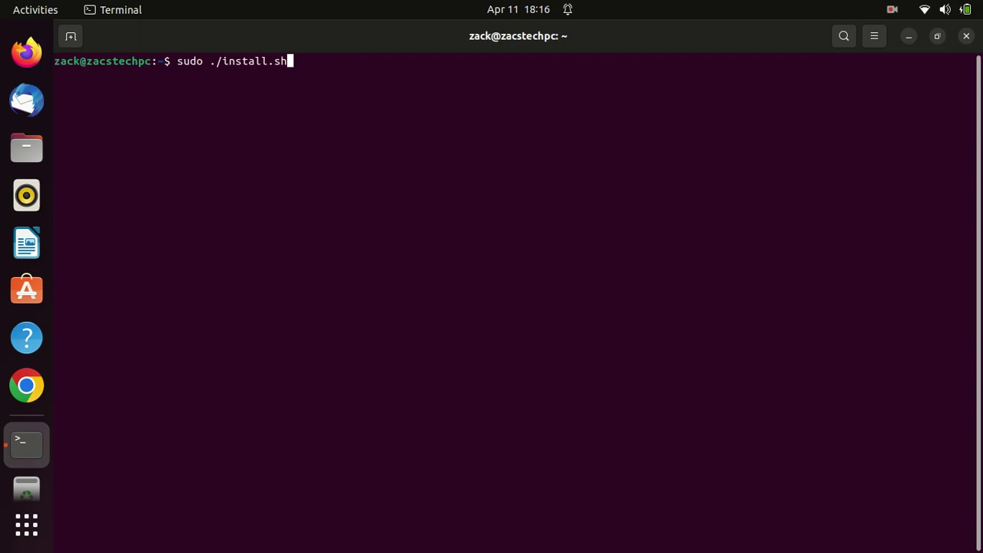
key("Up")
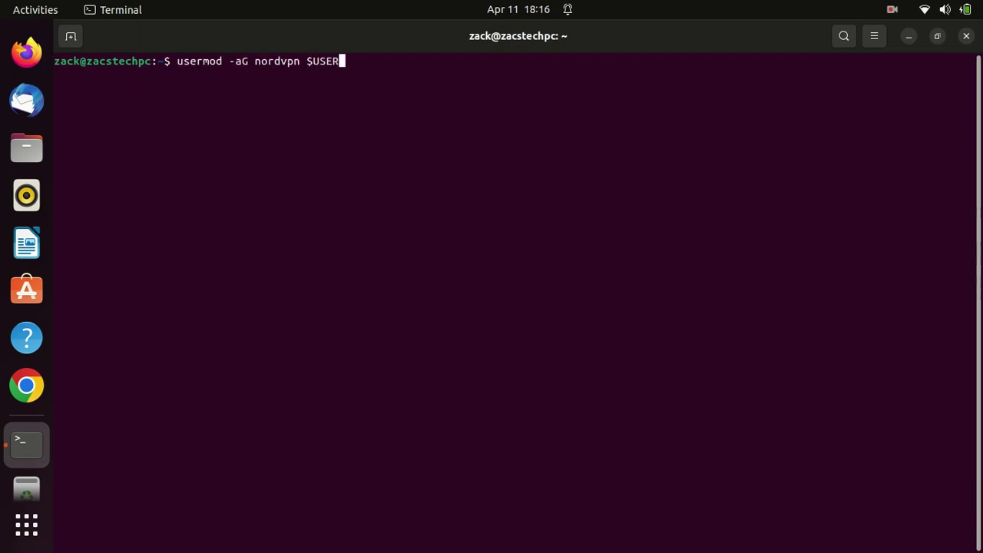
key("BackSpace")
key("BackSpace")
key("BackSpace")
key("BackSpace")
type("zack")
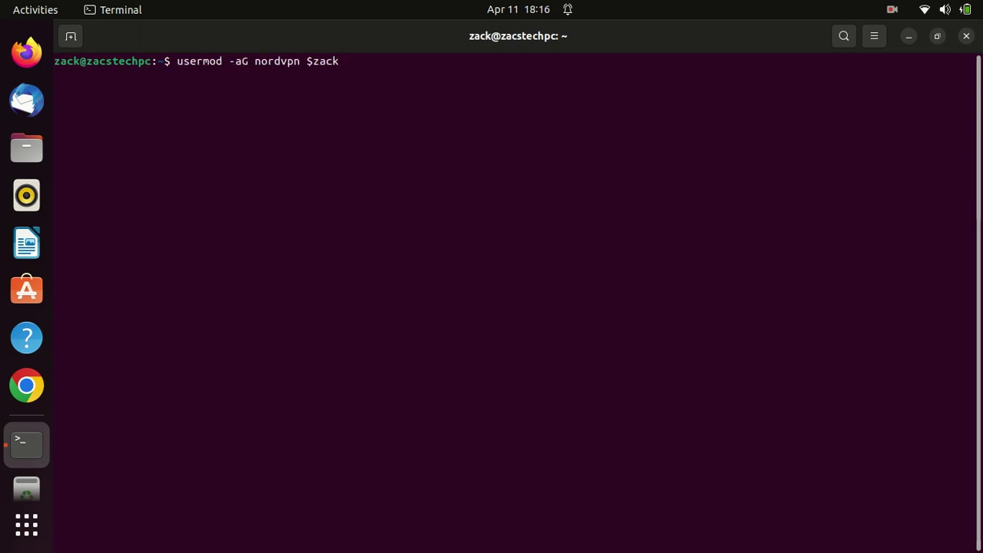
Rerun 'nordvpn login' from history to get the browser login link
key("Up")
key("Down")
key("Up")
key("Up")
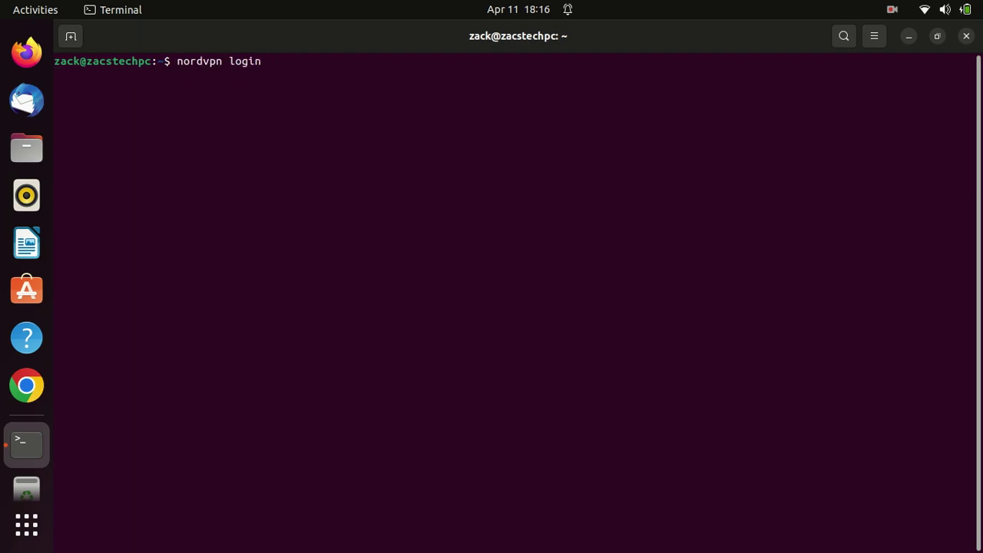
key("Return")
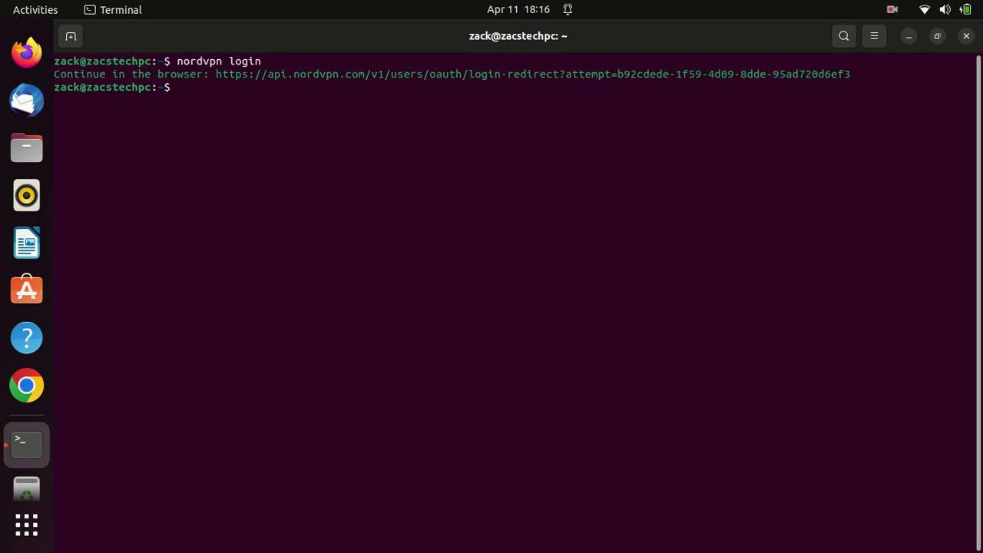
Open the NordVPN login link in Firefox and dismiss the two job notifications
right_click(234, 81)
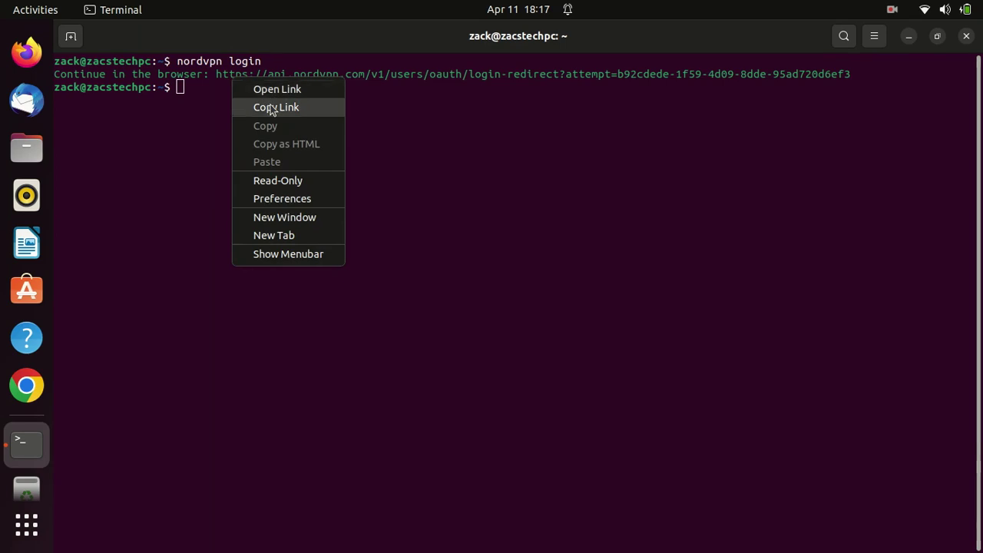
left_click(263, 90)
left_click(681, 38)
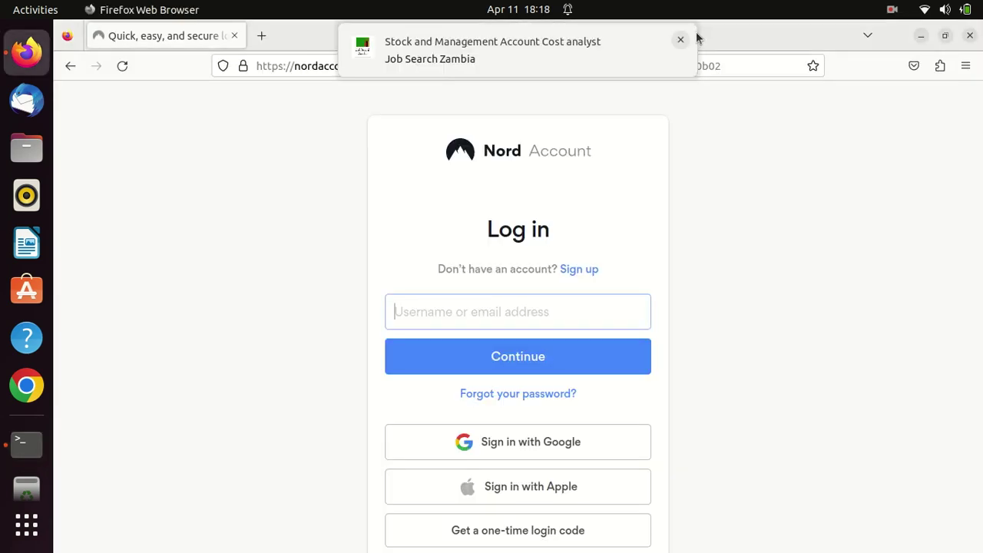
left_click(684, 48)
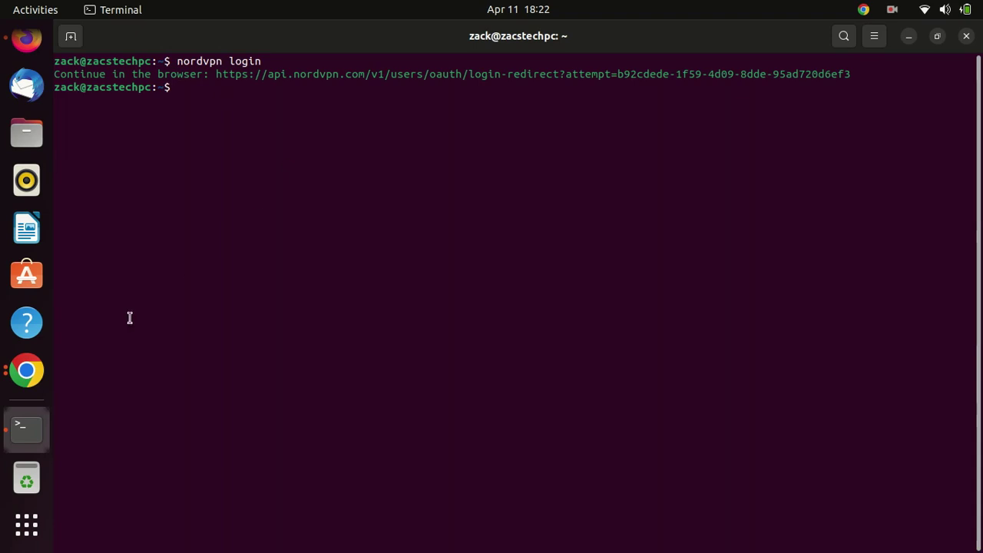
Run 'nordvpn connect', which reports 'You are not logged in.'
type("nordvpn connect")
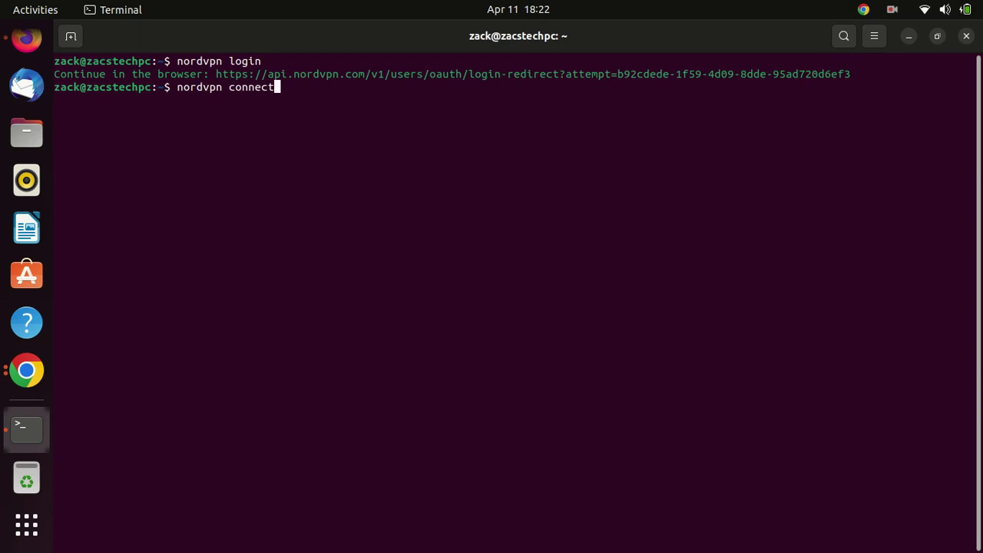
key("Return")
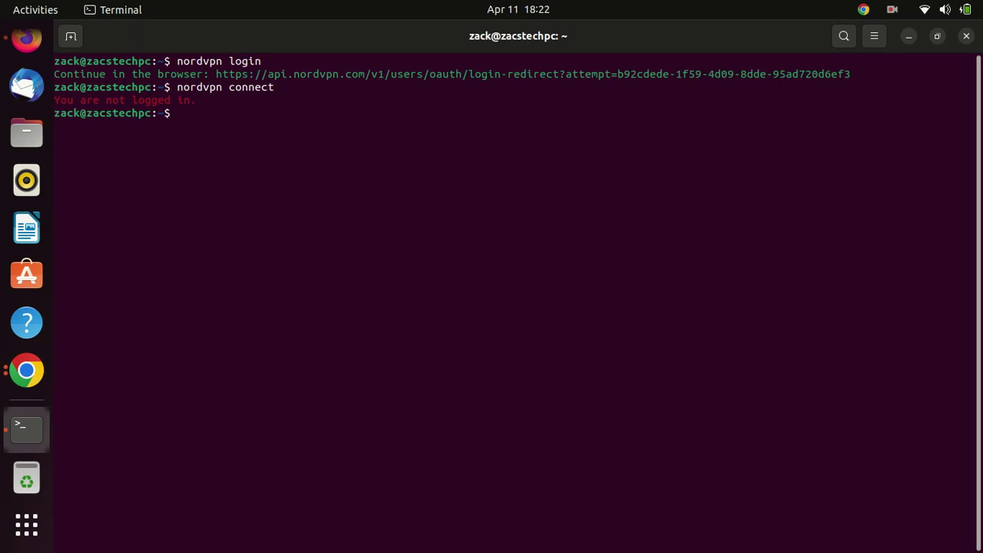